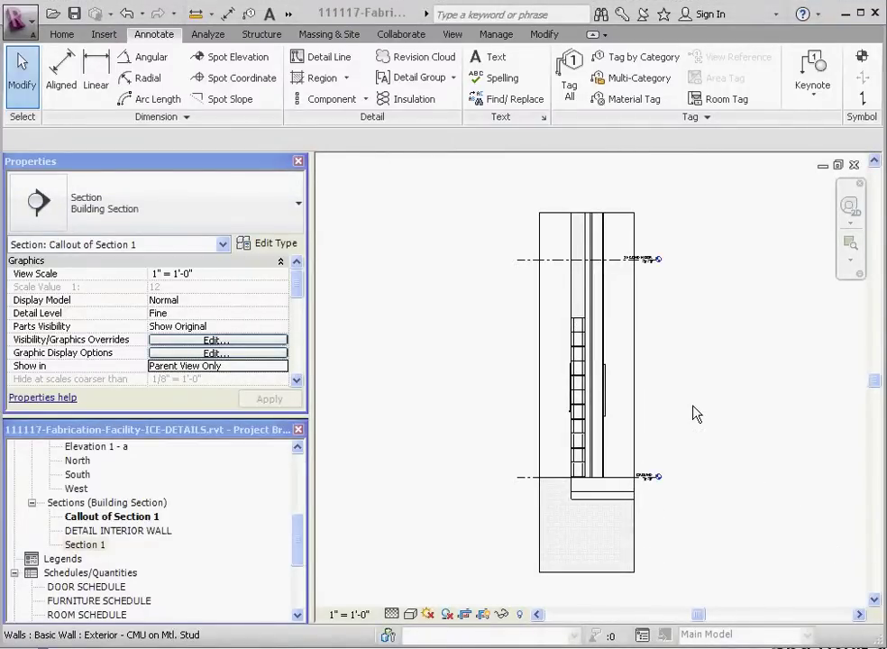
# Select the CMU repeating detail in the exterior wall section and check its extent
pyautogui.scroll(3, 659, 394)
pyautogui.scroll(-3, 617, 332)
pyautogui.scroll(-3, 654, 374)
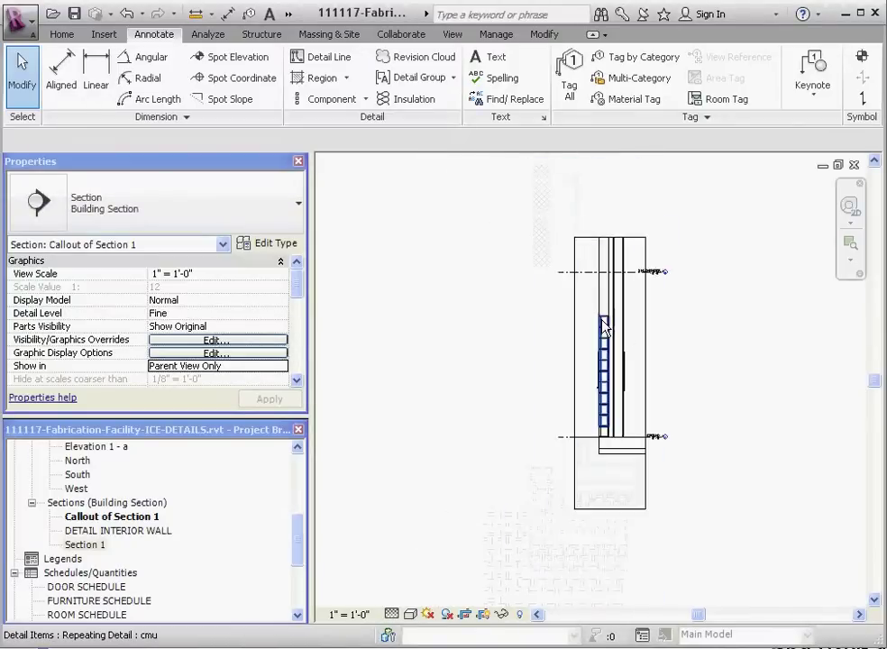
pyautogui.scroll(3, 635, 378)
pyautogui.scroll(-2, 629, 385)
pyautogui.scroll(2, 629, 385)
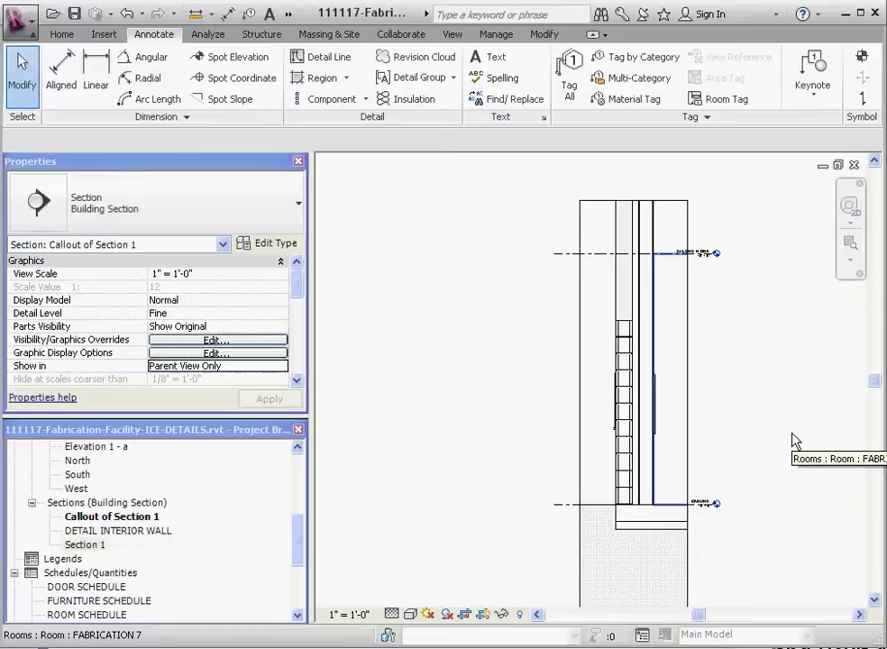
pyautogui.scroll(2, 628, 329)
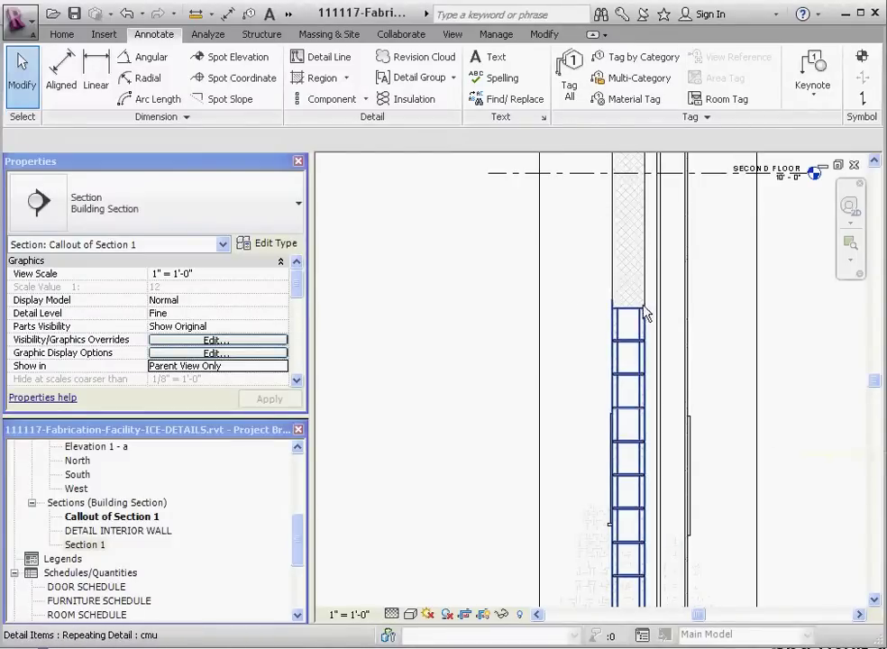
pyautogui.scroll(-1, 631, 317)
pyautogui.scroll(2, 635, 311)
pyautogui.click(634, 316)
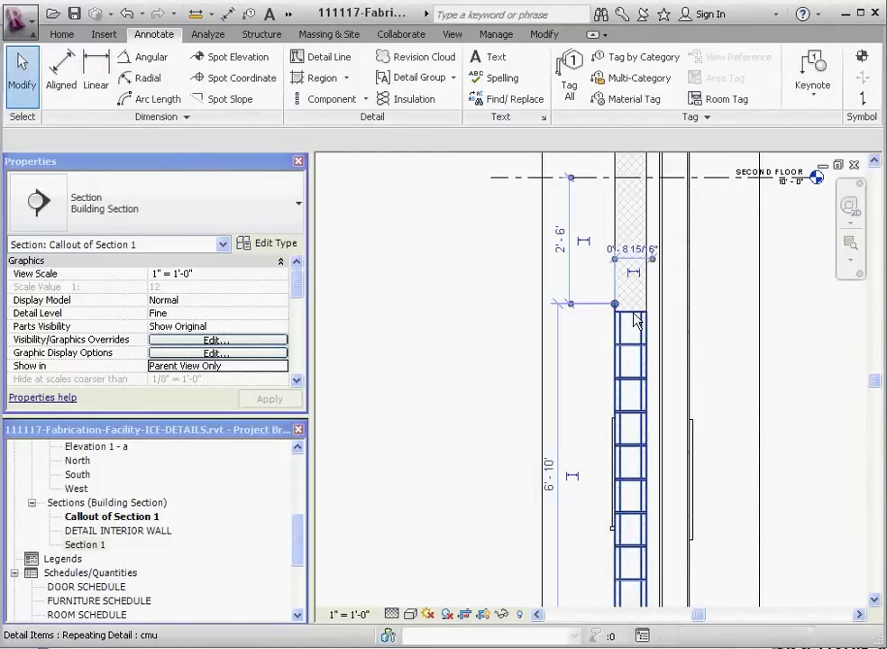
pyautogui.scroll(-2, 636, 433)
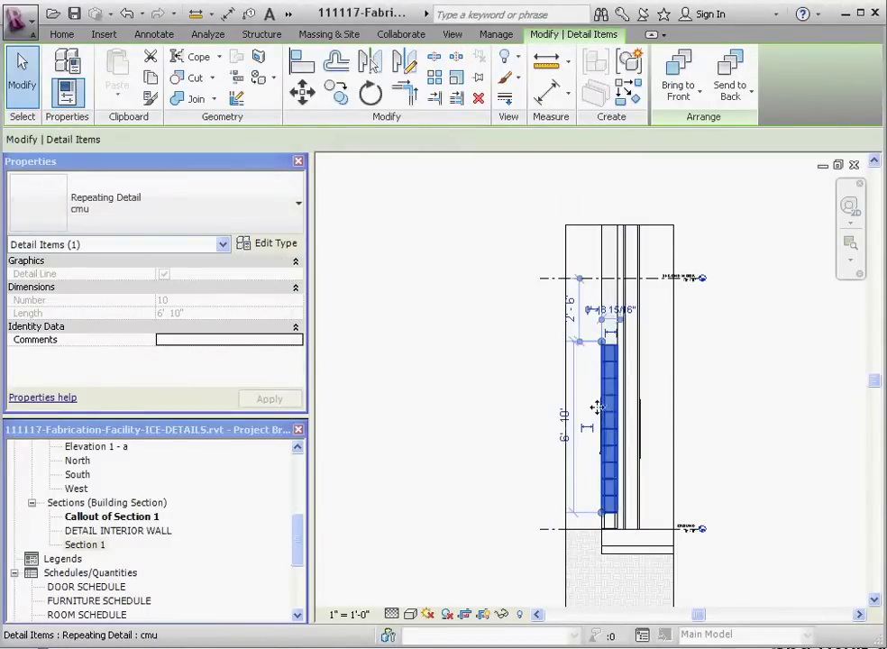
pyautogui.scroll(1, 595, 387)
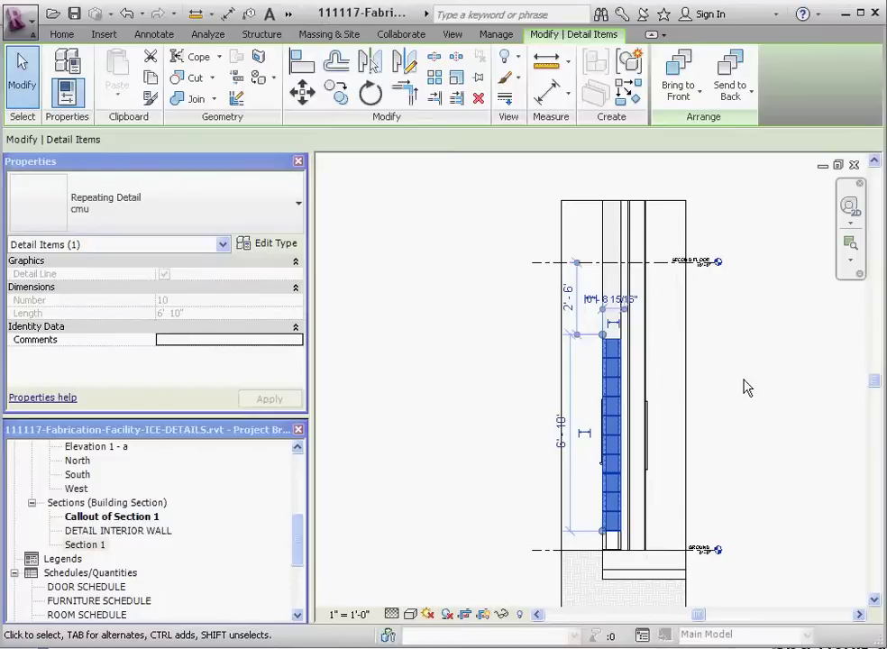
# Clear the selection and zoom in on the 10-unit CMU detail ending below Second Floor
pyautogui.press('Escape')
pyautogui.scroll(5, 615, 368)
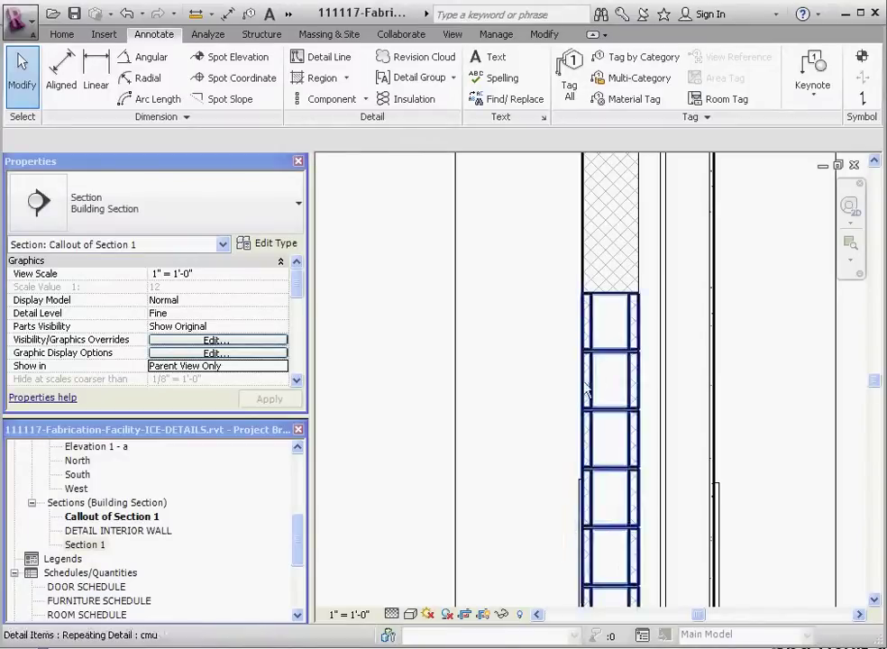
pyautogui.scroll(2, 590, 322)
pyautogui.scroll(2, 590, 322)
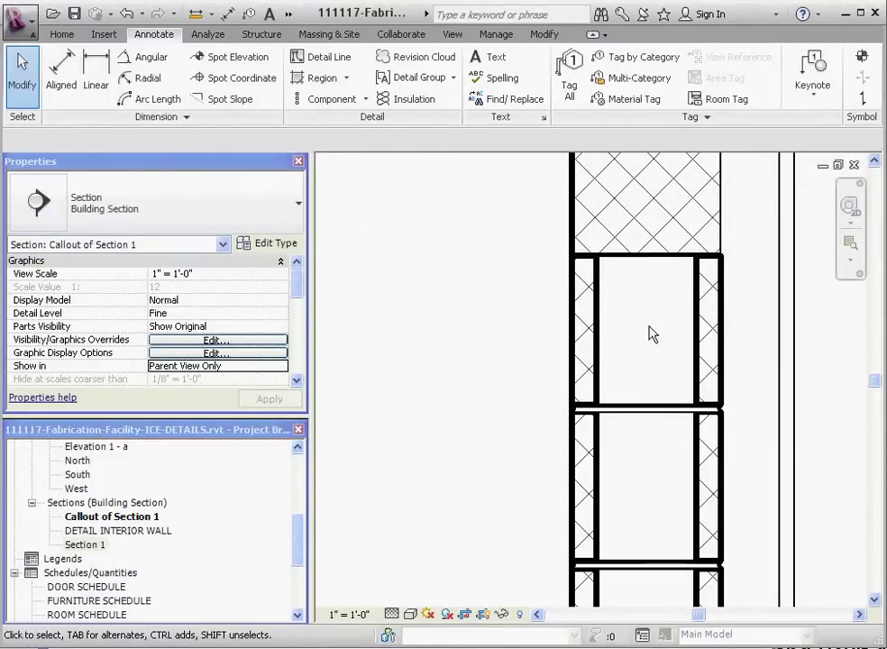
pyautogui.scroll(-2, 649, 338)
# Drag the CMU detail's top end to the wall top, making it 16 units at 10'-8"
pyautogui.click(630, 298)
pyautogui.scroll(-2, 628, 436)
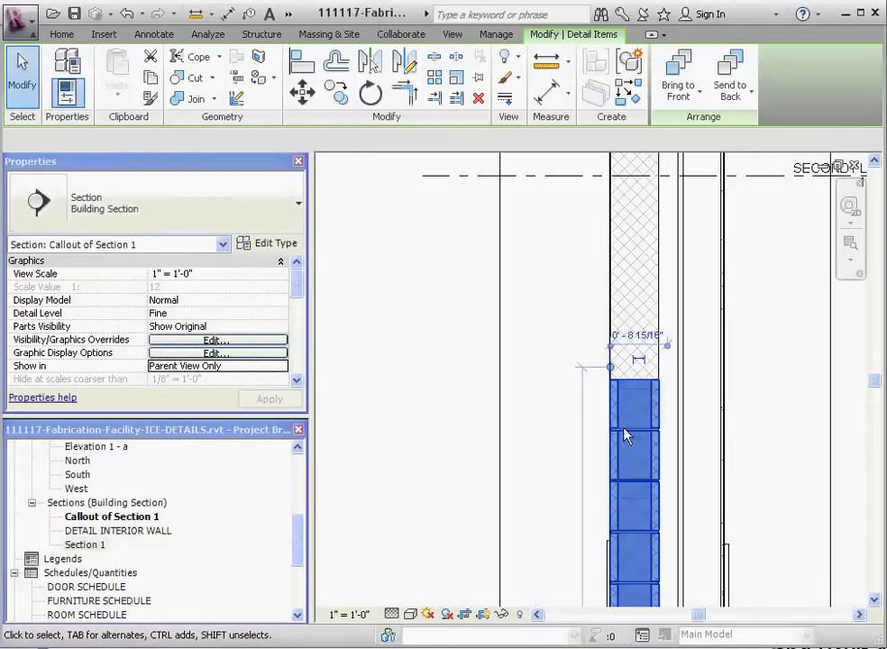
pyautogui.scroll(-3, 586, 335)
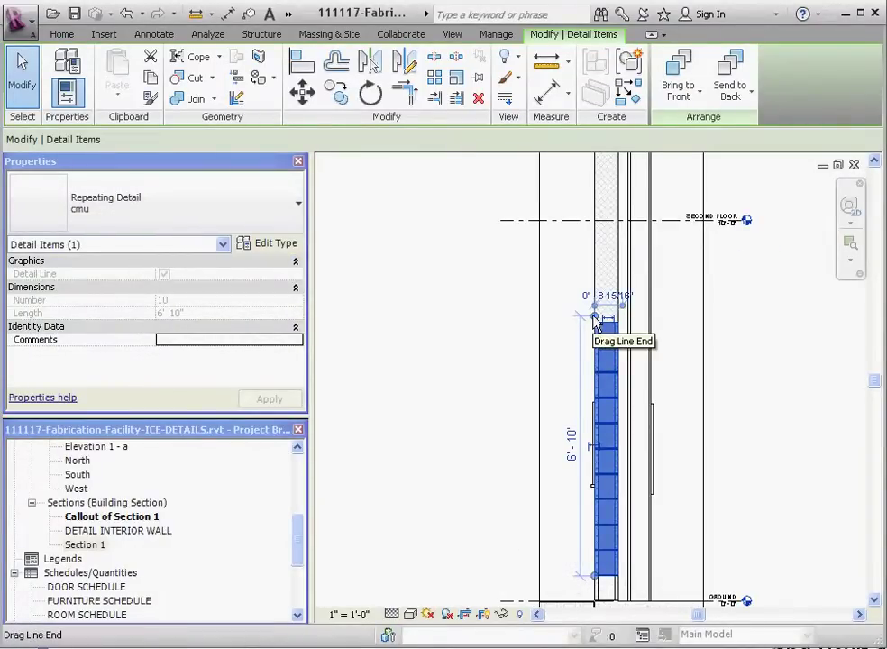
pyautogui.press('d')
pyautogui.press('l')
pyautogui.click(593, 575)
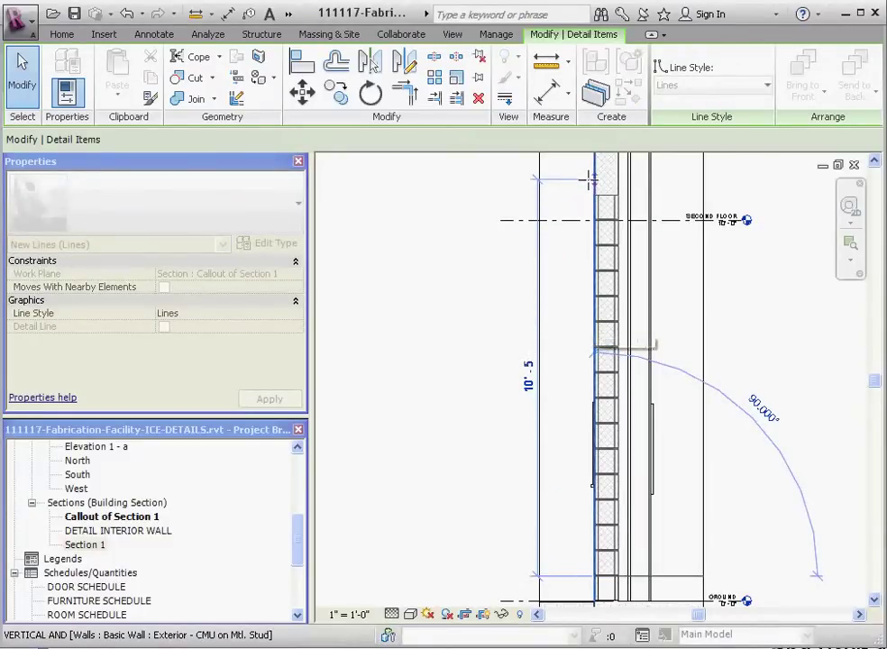
pyautogui.click(592, 171)
pyautogui.scroll(-2, 674, 415)
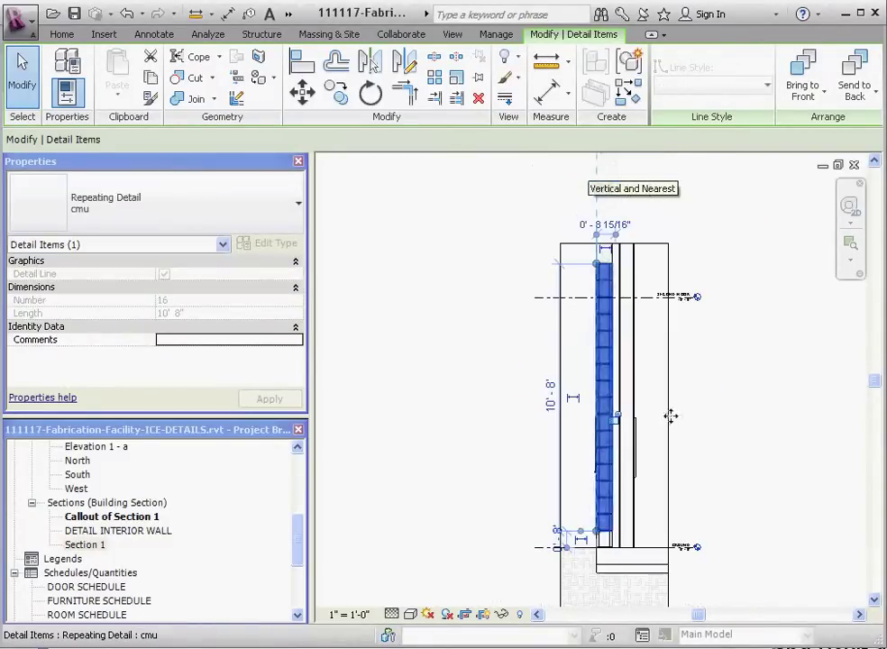
pyautogui.press('Escape')
pyautogui.press('Escape')
pyautogui.scroll(2, 622, 554)
pyautogui.scroll(-2, 652, 538)
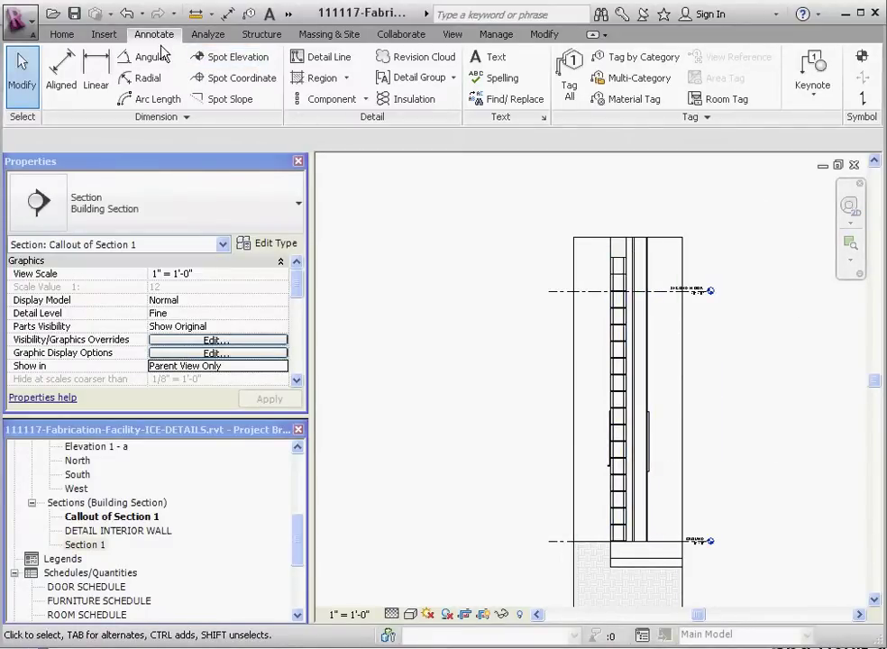
# Start the Detail Component tool with the Break Line type selected
pyautogui.click(332, 99)
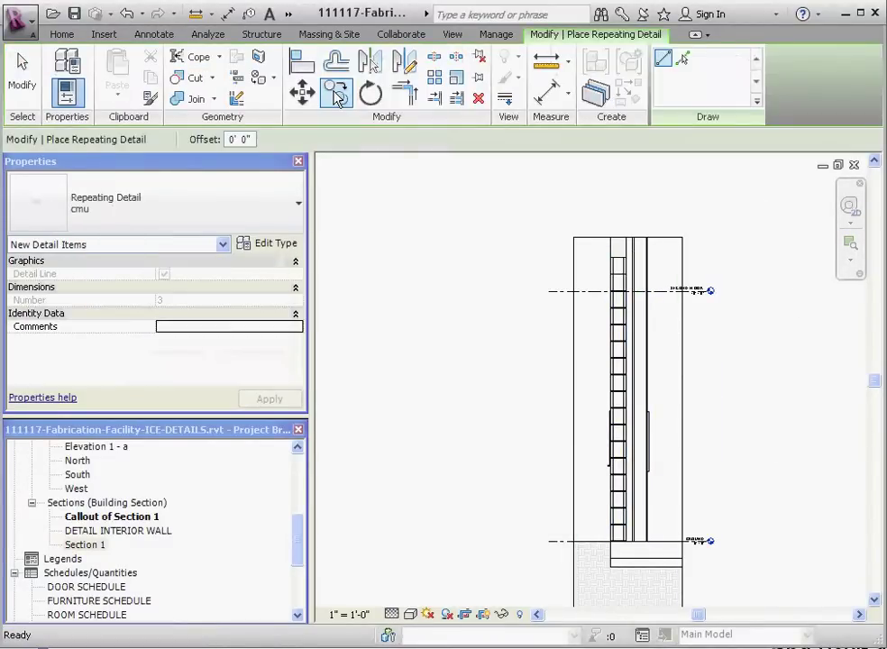
pyautogui.click(151, 33)
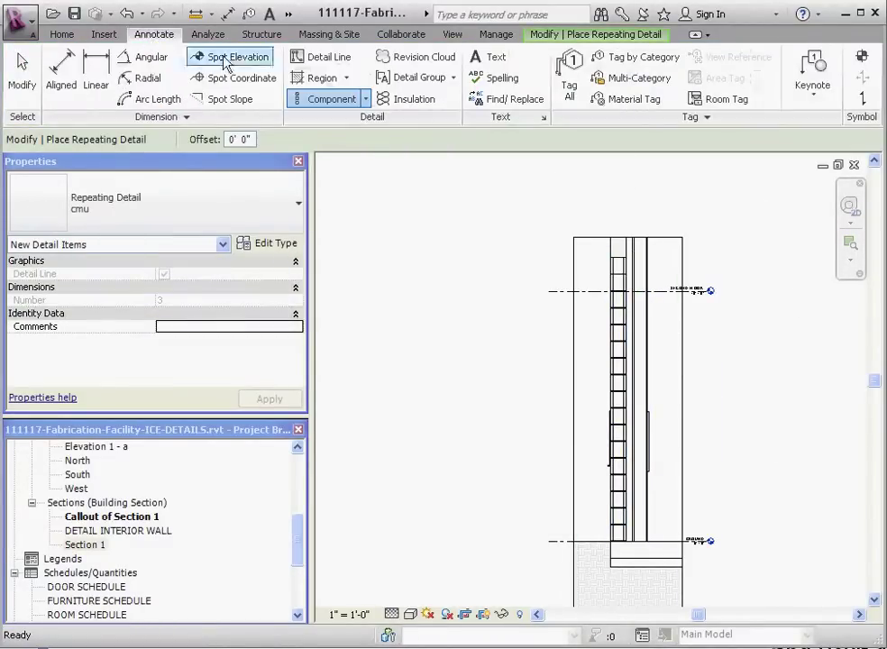
pyautogui.click(365, 99)
pyautogui.click(353, 129)
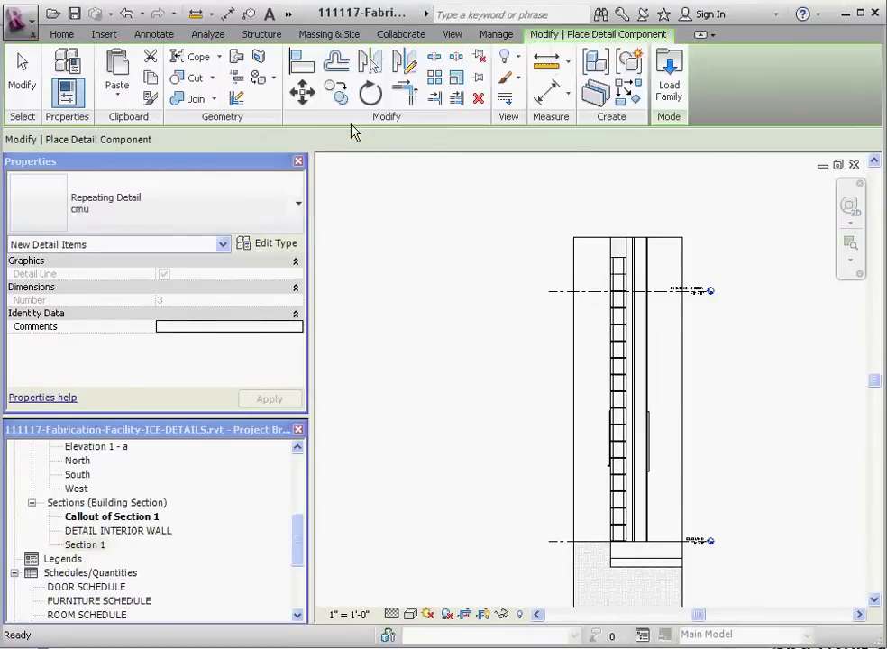
pyautogui.click(298, 208)
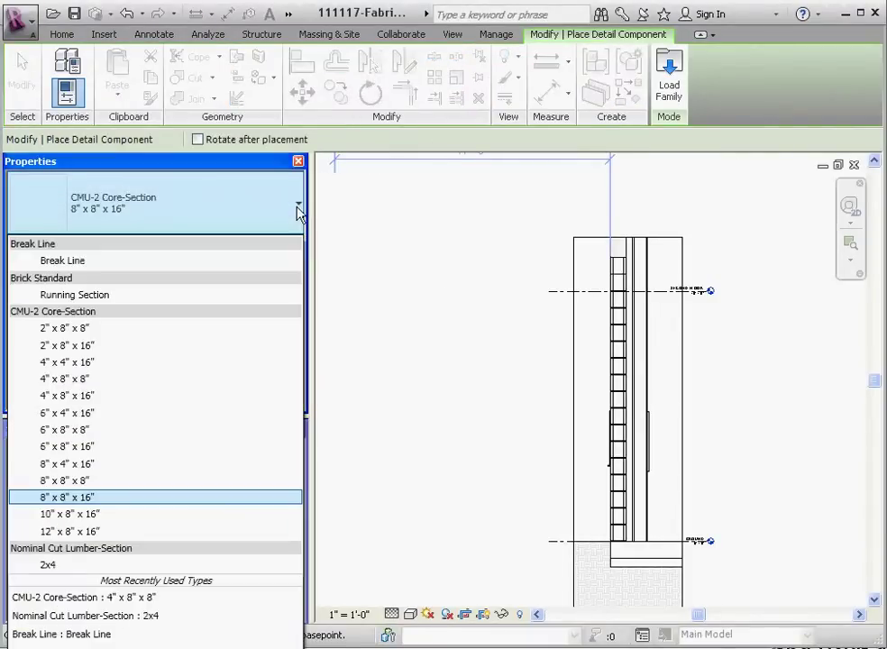
pyautogui.click(112, 273)
pyautogui.scroll(5, 622, 261)
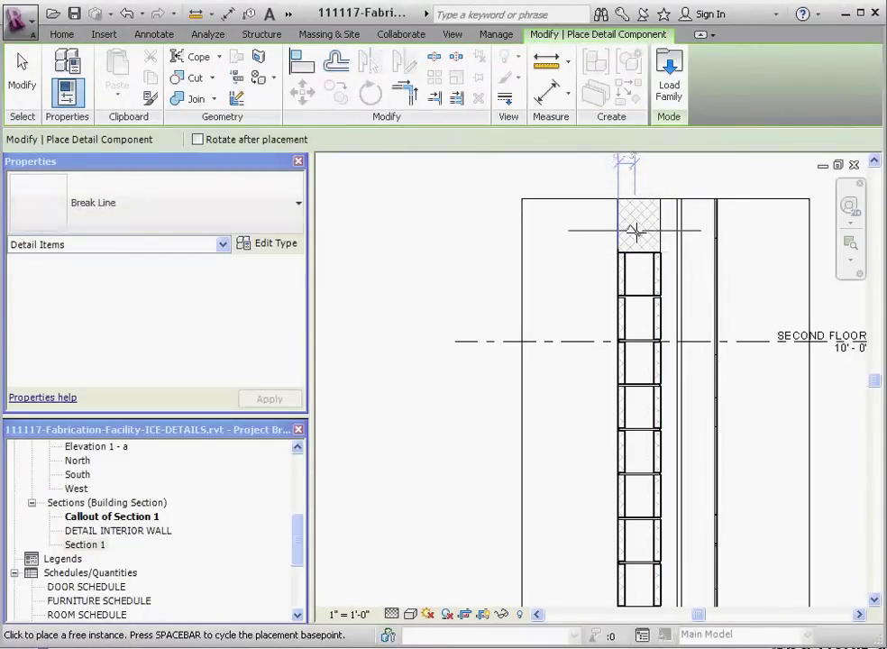
pyautogui.scroll(-4, 562, 200)
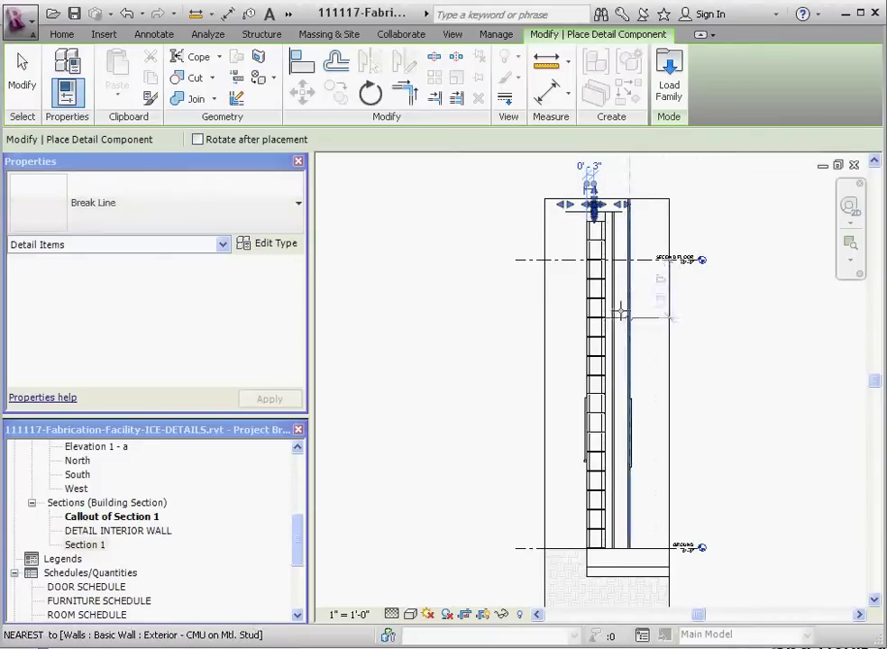
pyautogui.scroll(3, 598, 534)
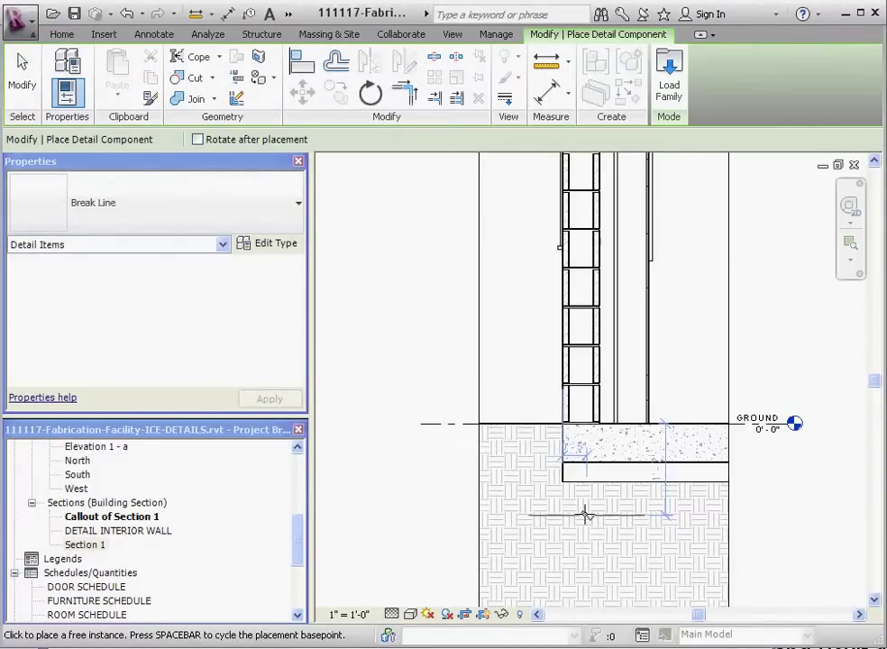
# Place break lines below the wall base and at the left and right ground-level edges
pyautogui.click(586, 516)
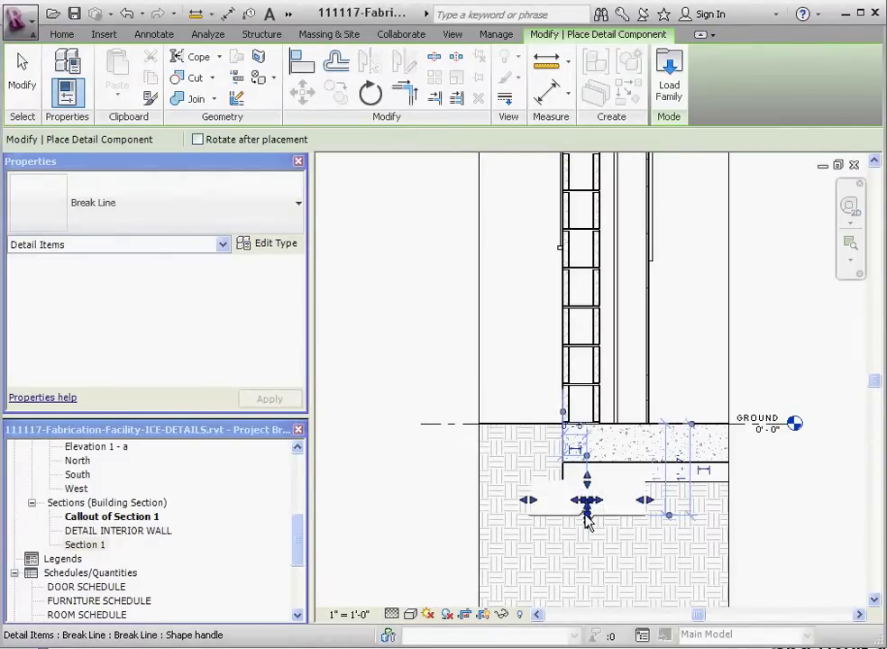
pyautogui.press('space')
pyautogui.click(520, 421)
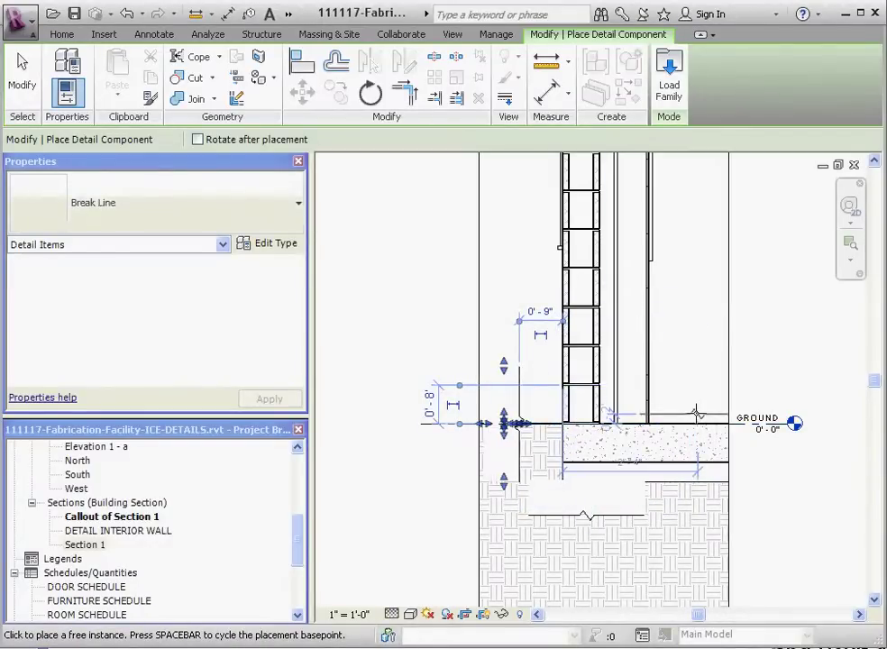
pyautogui.click(695, 415)
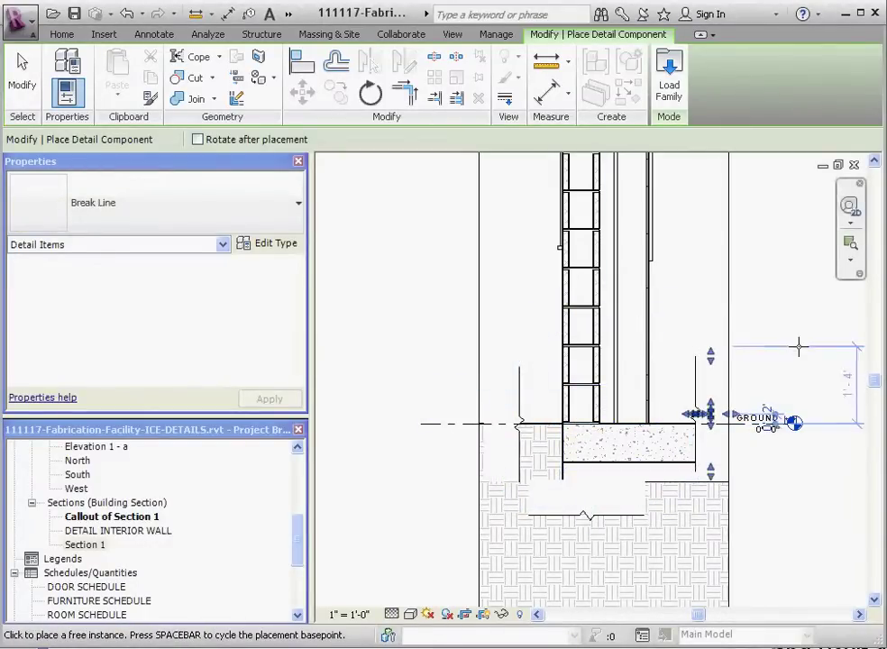
# Lengthen the left ground-level break line and check the other break lines
pyautogui.press('Escape')
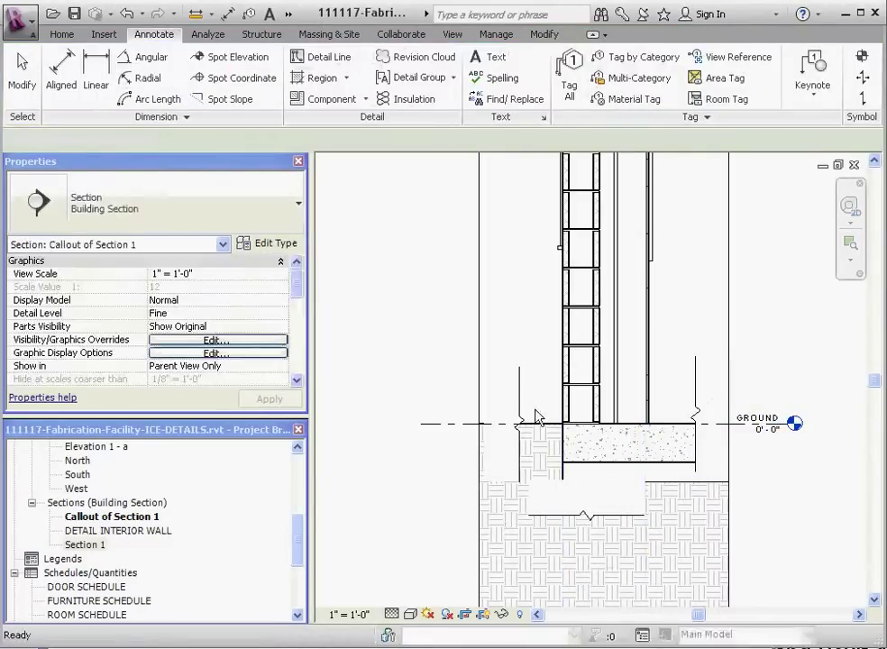
pyautogui.click(517, 410)
pyautogui.moveTo(509, 492)
pyautogui.mouseDown()
pyautogui.moveTo(505, 531)
pyautogui.moveTo(560, 525)
pyautogui.moveTo(478, 502)
pyautogui.moveTo(514, 503)
pyautogui.mouseUp()
pyautogui.click(560, 521)
pyautogui.click(762, 380)
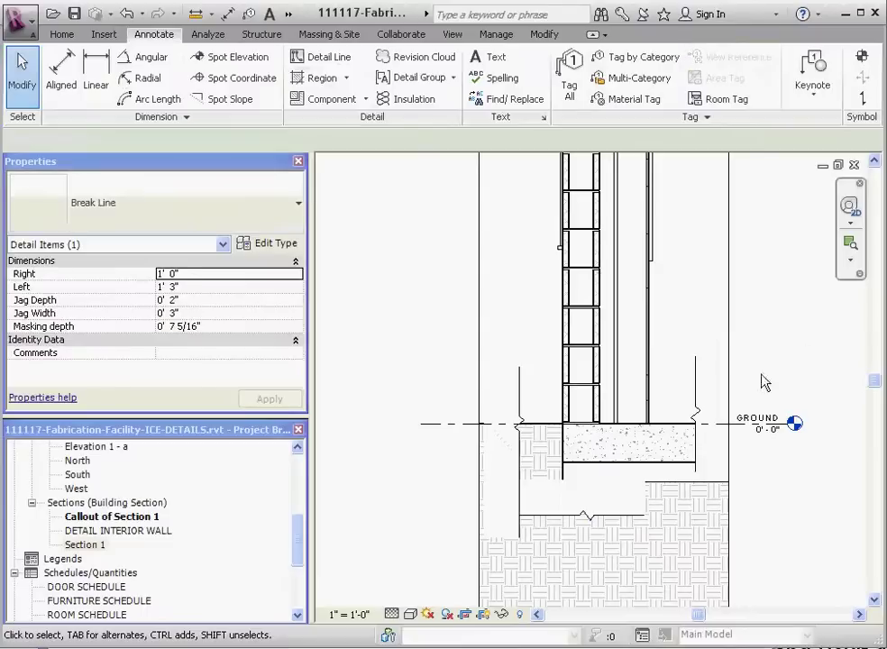
pyautogui.scroll(3, 653, 505)
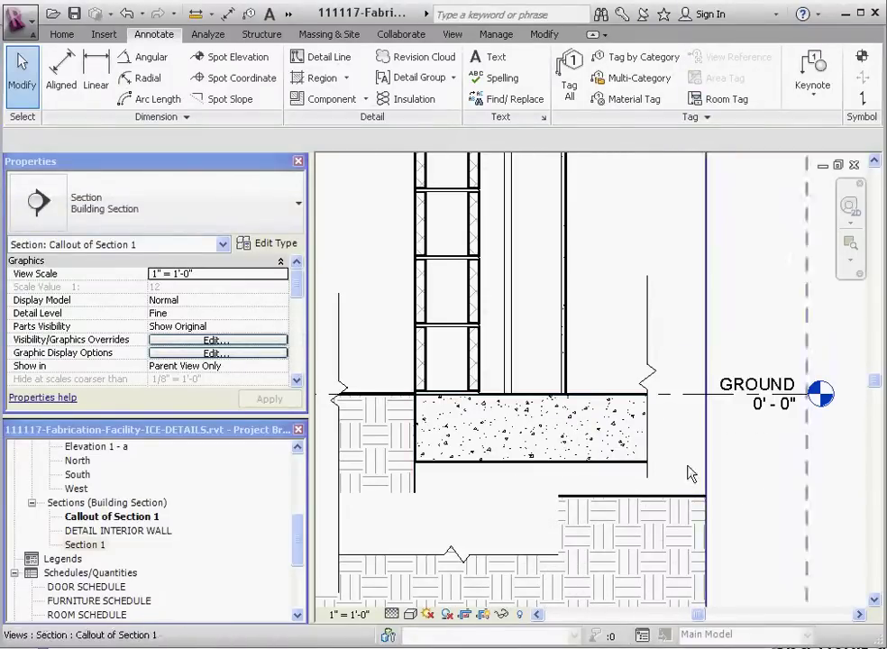
pyautogui.click(652, 482)
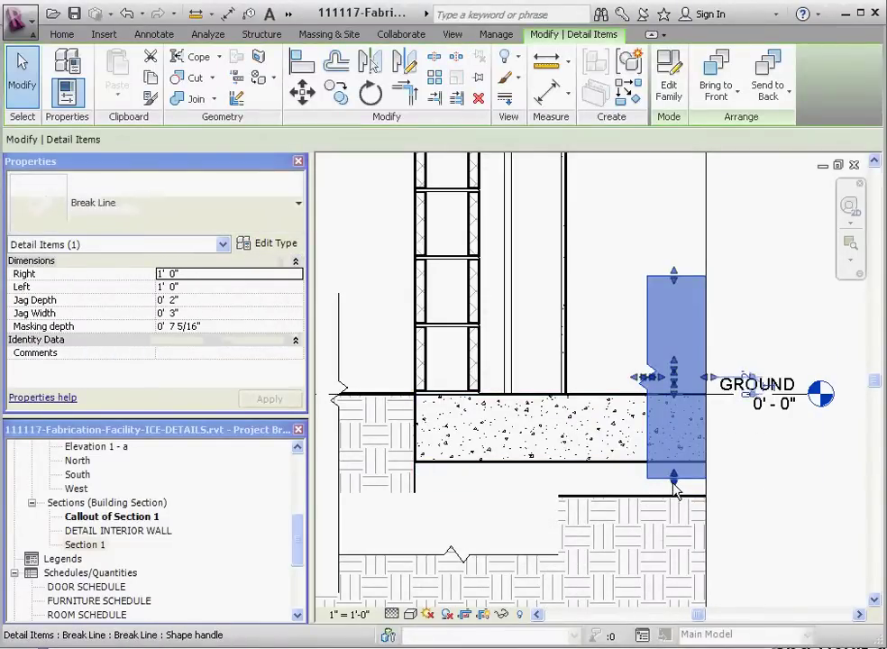
pyautogui.click(538, 559)
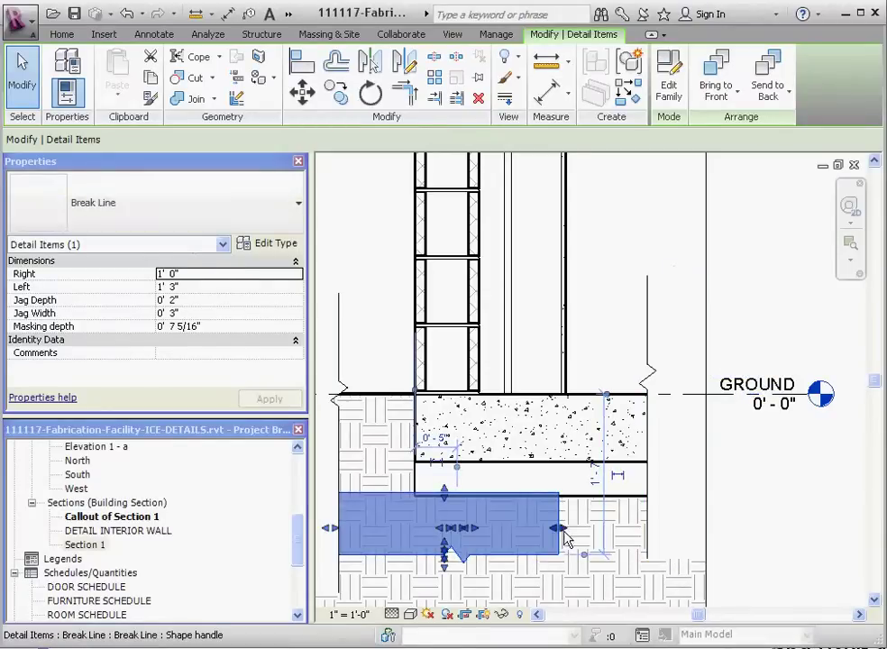
pyautogui.click(759, 546)
# Rotate the break line below the footing and stretch it right across the footing
pyautogui.scroll(5, 755, 546)
pyautogui.scroll(-6, 668, 558)
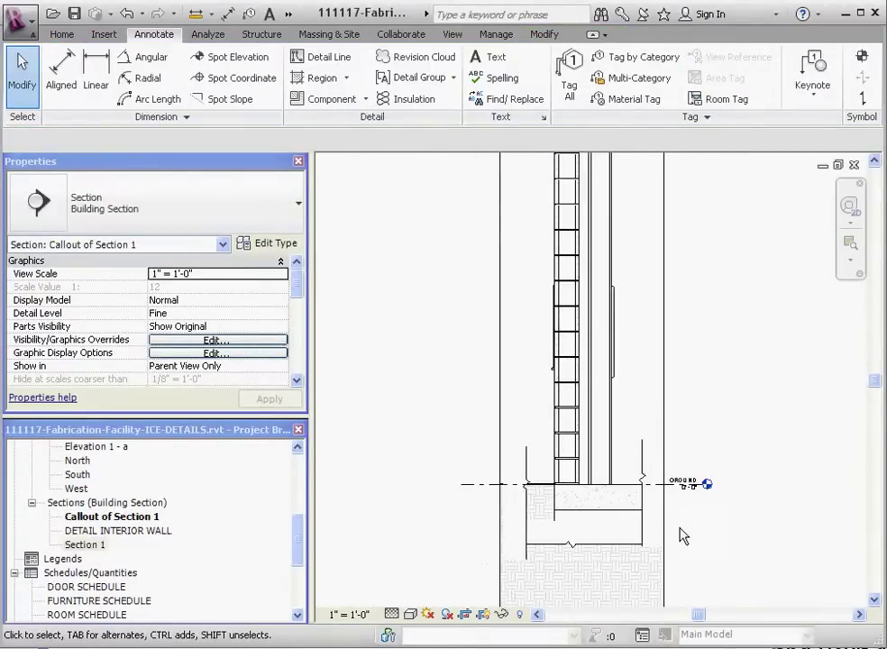
pyautogui.scroll(5, 577, 462)
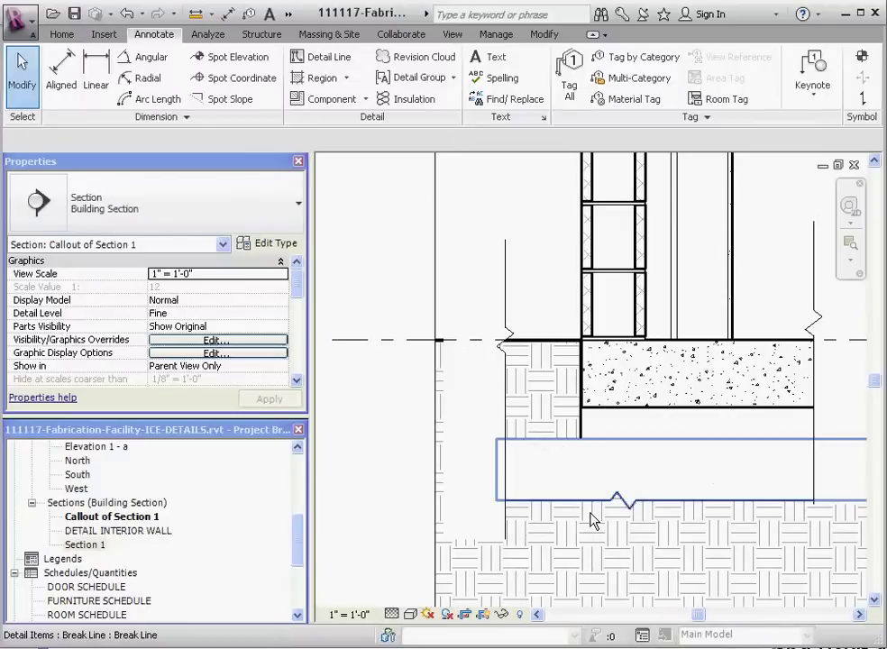
pyautogui.click(664, 535)
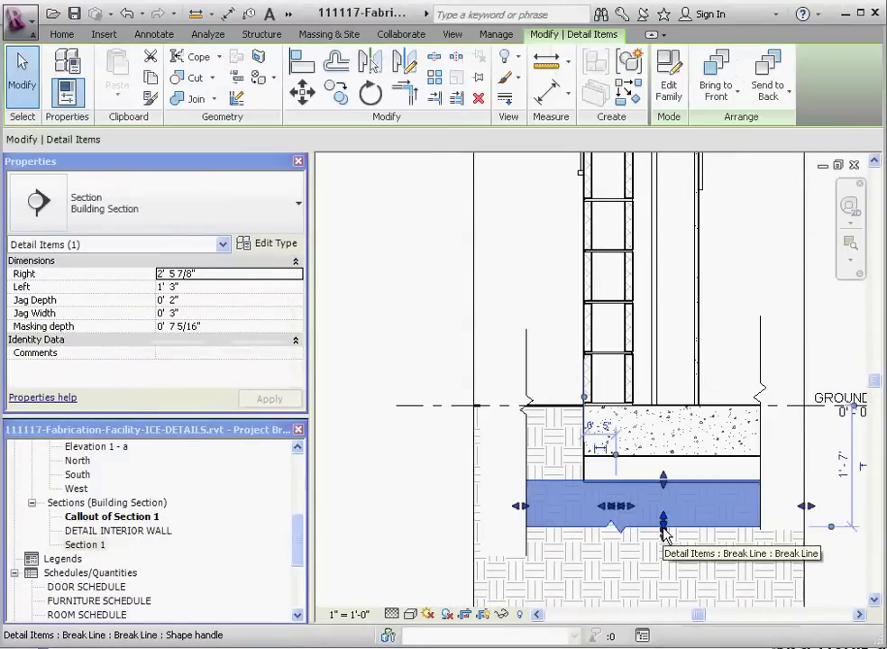
pyautogui.press('space')
pyautogui.press('space')
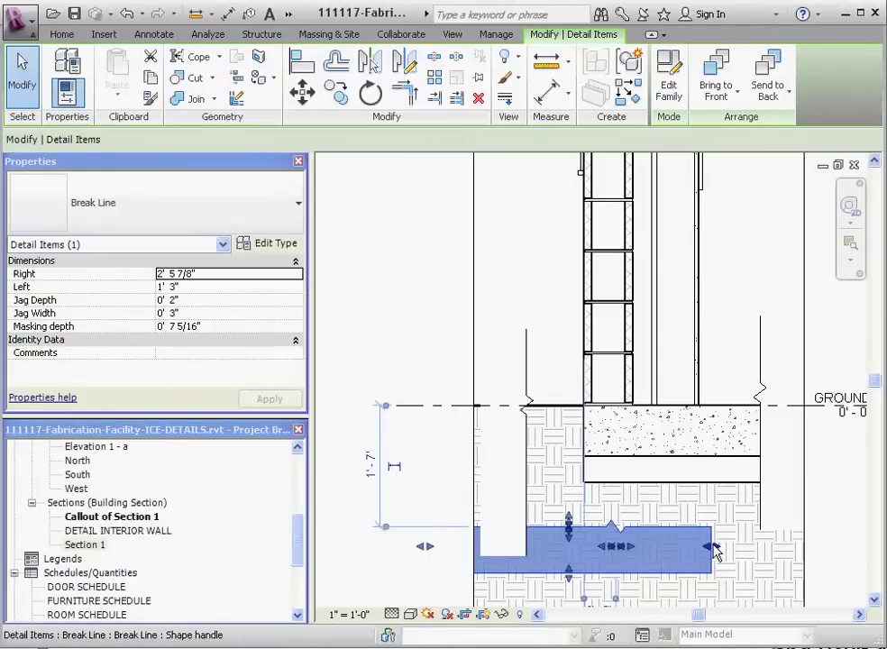
pyautogui.moveTo(714, 552); pyautogui.dragTo(776, 550)
pyautogui.keyDown('ctrl'); pyautogui.scroll(-2, 722, 541); pyautogui.keyUp('ctrl')
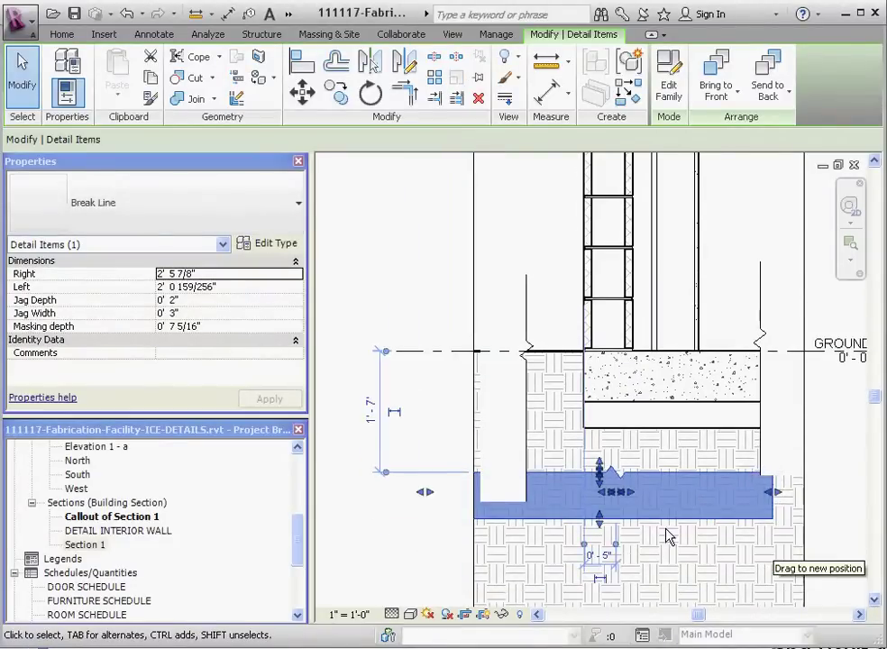
pyautogui.scroll(-3, 459, 531)
pyautogui.press('Escape')
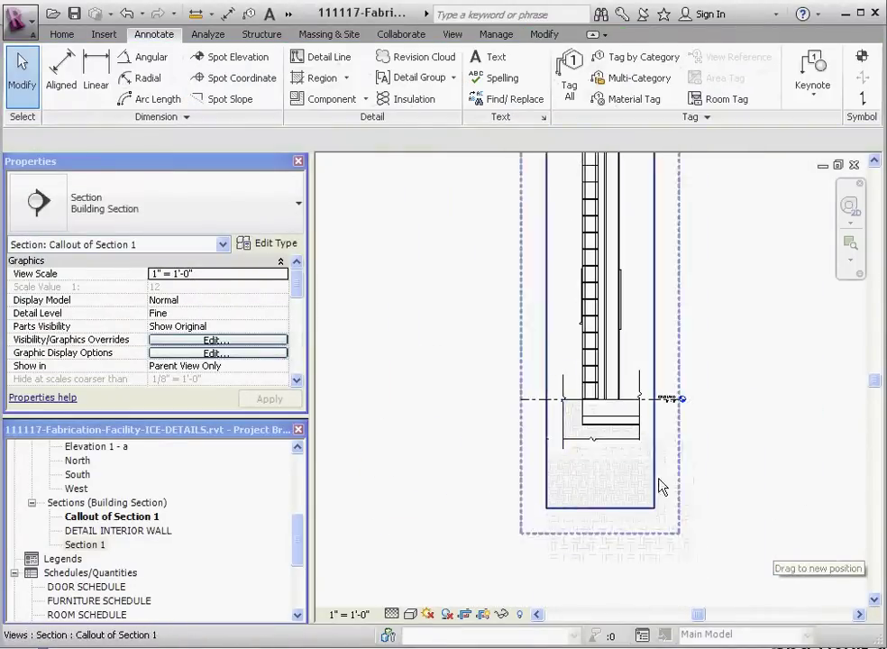
# Raise the bottom edge of the callout's crop region closer to the footing
pyautogui.scroll(3, 649, 501)
pyautogui.click(579, 554)
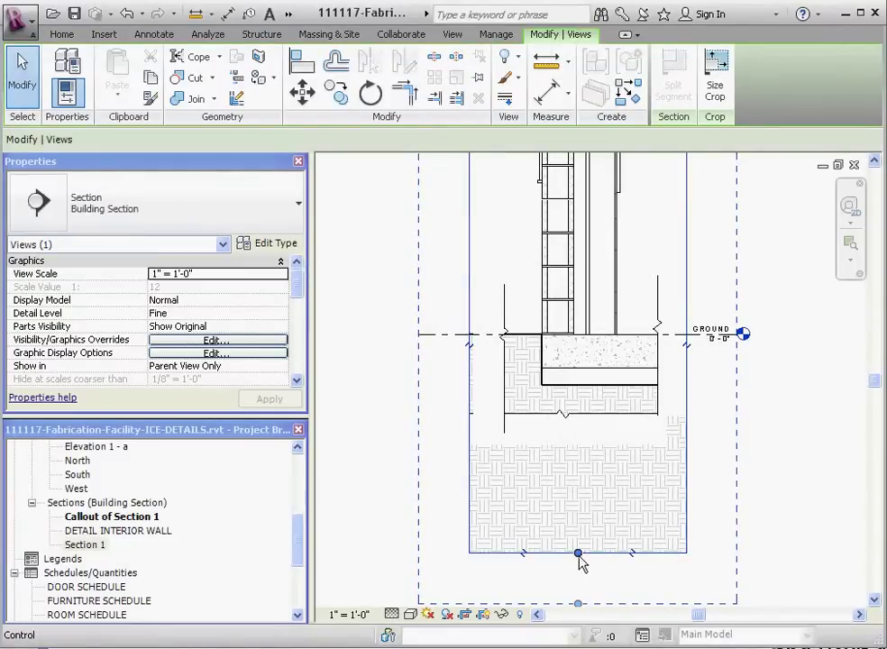
pyautogui.moveTo(578, 554); pyautogui.dragTo(576, 436)
pyautogui.scroll(-2, 655, 518)
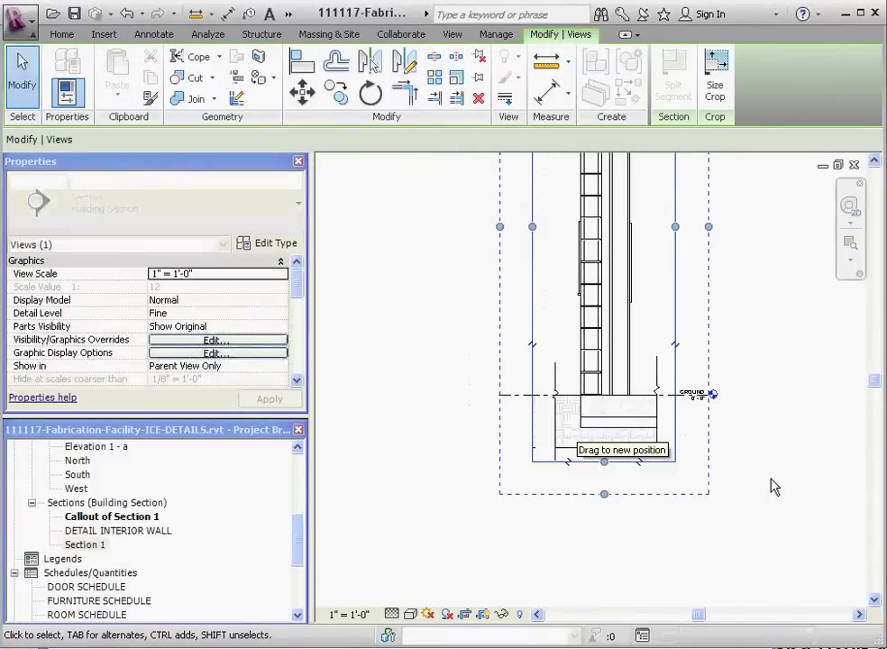
pyautogui.scroll(5, 678, 505)
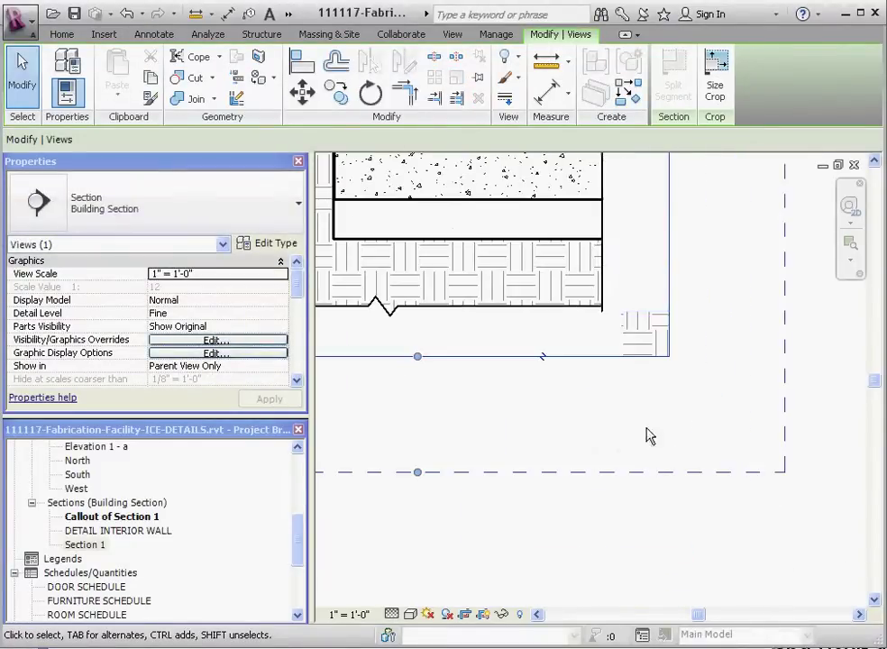
# Rotate the slab's right-end break line horizontal and stretch it along the detail's bottom
pyautogui.click(603, 264)
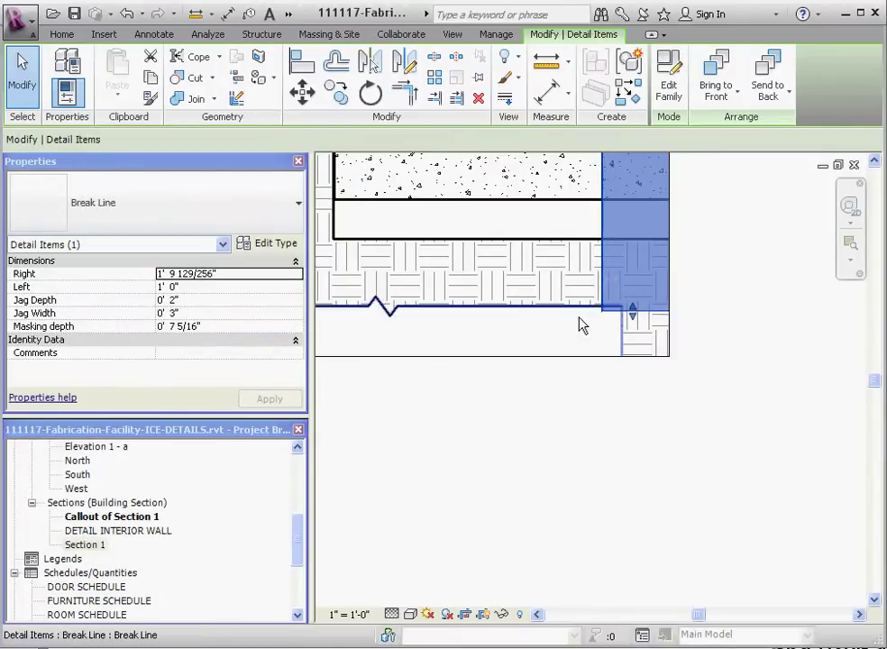
pyautogui.press('space')
pyautogui.moveTo(620, 336)
pyautogui.mouseDown()
pyautogui.moveTo(641, 348)
pyautogui.moveTo(629, 343)
pyautogui.mouseUp()
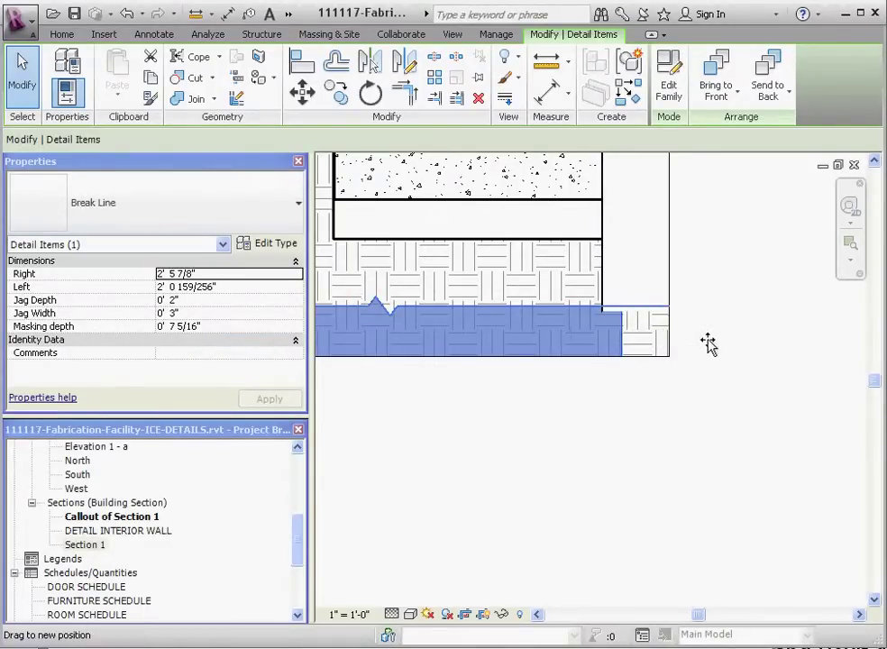
pyautogui.press('Escape')
pyautogui.scroll(-3, 686, 577)
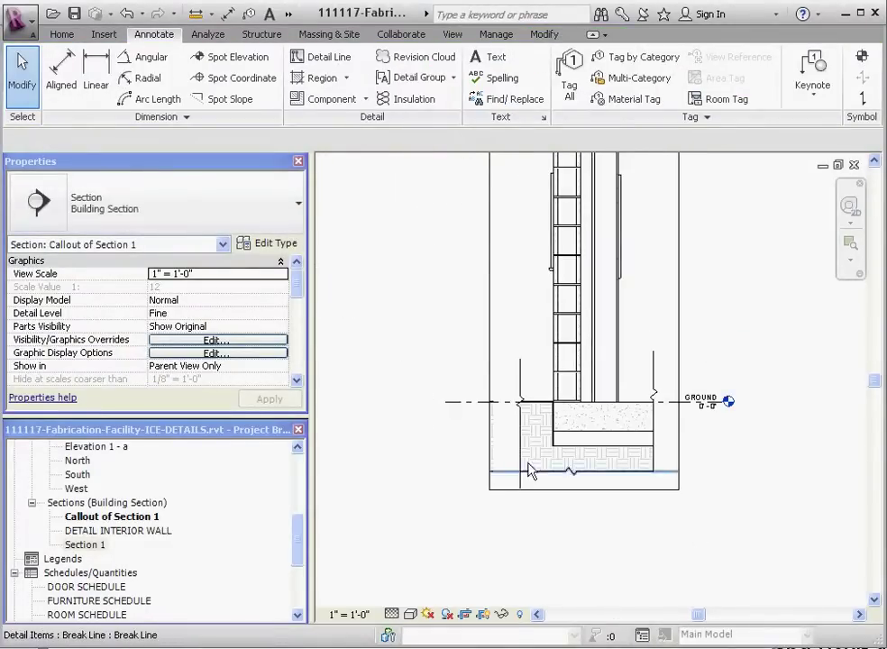
pyautogui.scroll(2, 532, 432)
# Shorten the left break line from its bottom end
pyautogui.click(520, 444)
pyautogui.scroll(2, 505, 522)
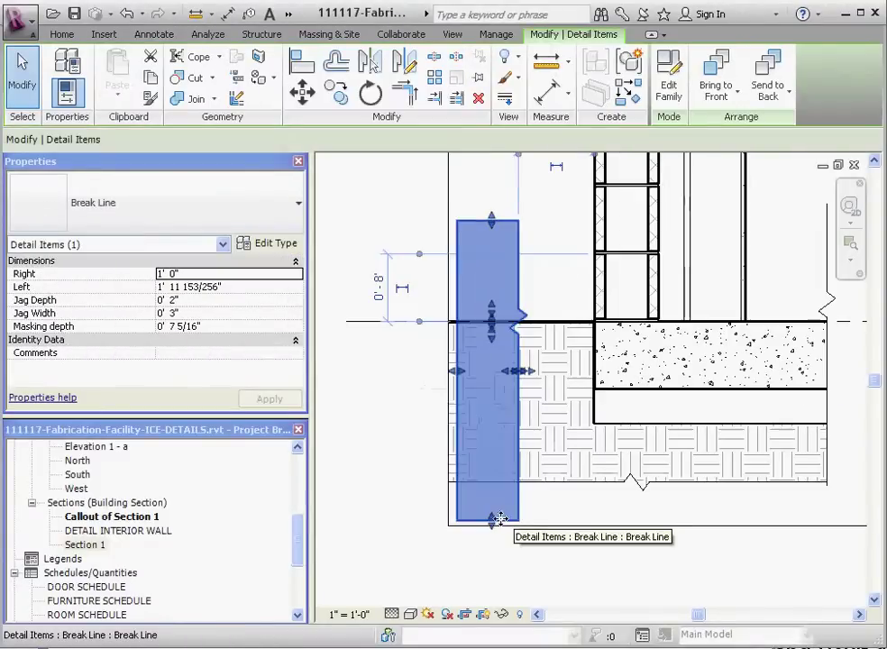
pyautogui.moveTo(491, 521); pyautogui.dragTo(501, 487)
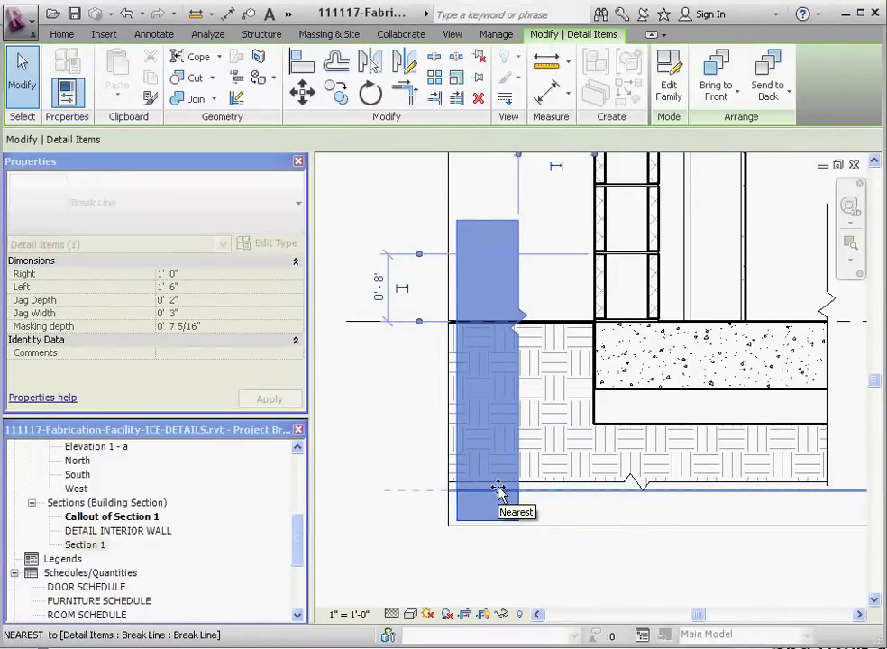
pyautogui.click(479, 582)
pyautogui.scroll(-2, 475, 581)
pyautogui.scroll(1, 482, 531)
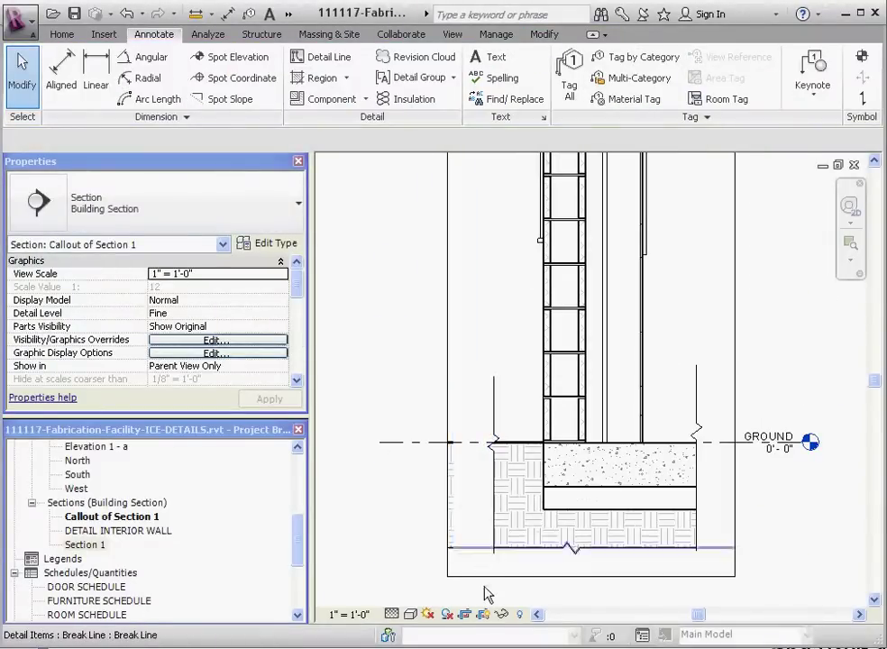
# Pull the crop region's left edge slightly inward
pyautogui.click(450, 465)
pyautogui.scroll(-2, 459, 433)
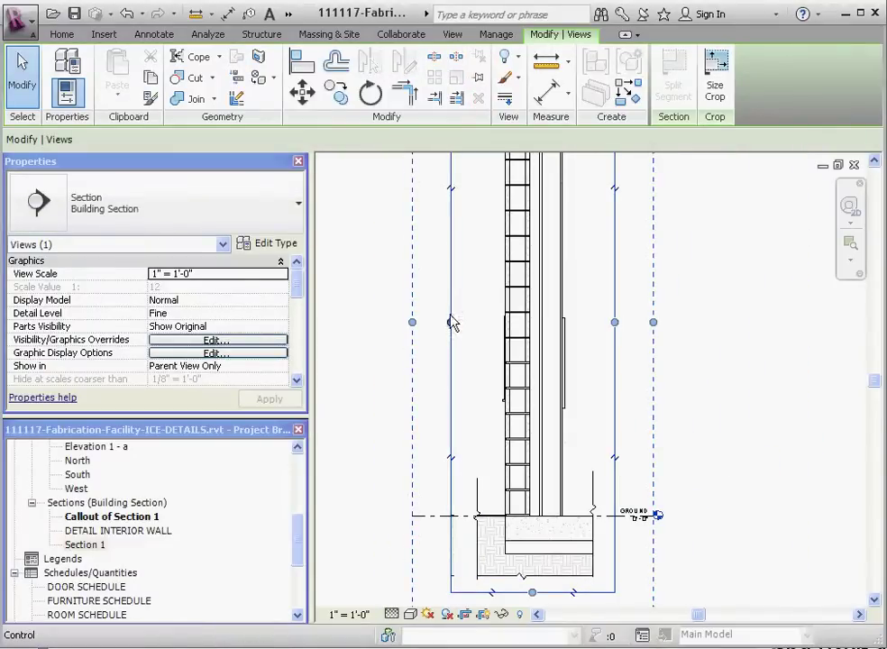
pyautogui.moveTo(452, 323); pyautogui.dragTo(464, 322)
pyautogui.click(738, 418)
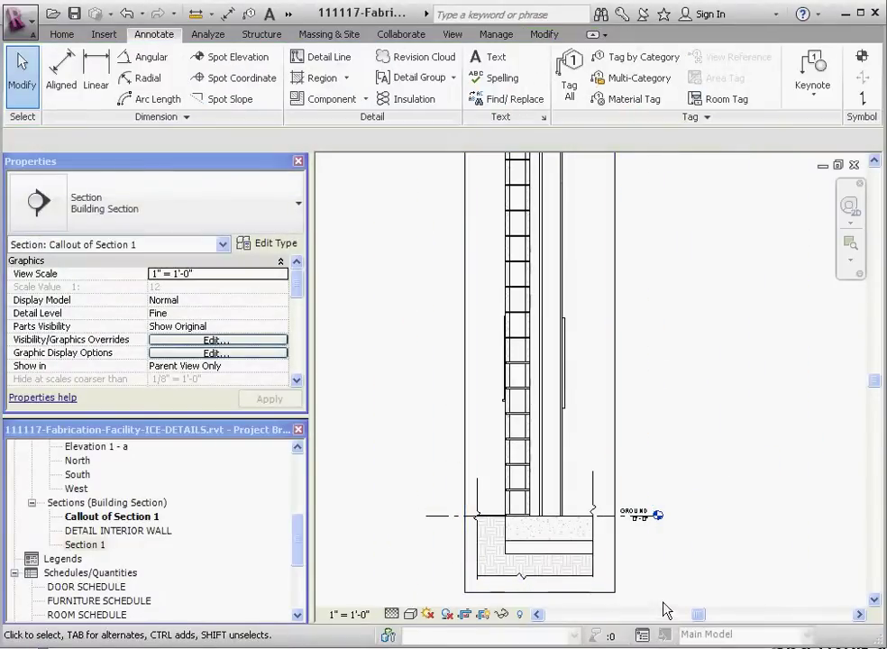
pyautogui.scroll(-4, 669, 482)
pyautogui.scroll(6, 626, 362)
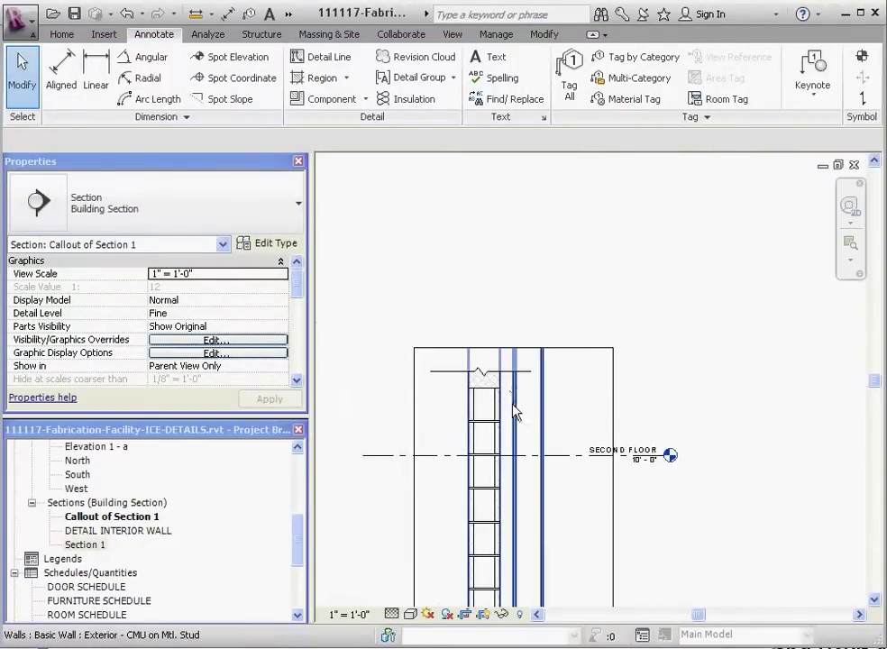
pyautogui.scroll(2, 514, 401)
# Widen the top break line across the wall above Second Floor
pyautogui.click(539, 364)
pyautogui.moveTo(553, 347); pyautogui.dragTo(595, 347)
pyautogui.click(554, 263)
pyautogui.scroll(-3, 561, 245)
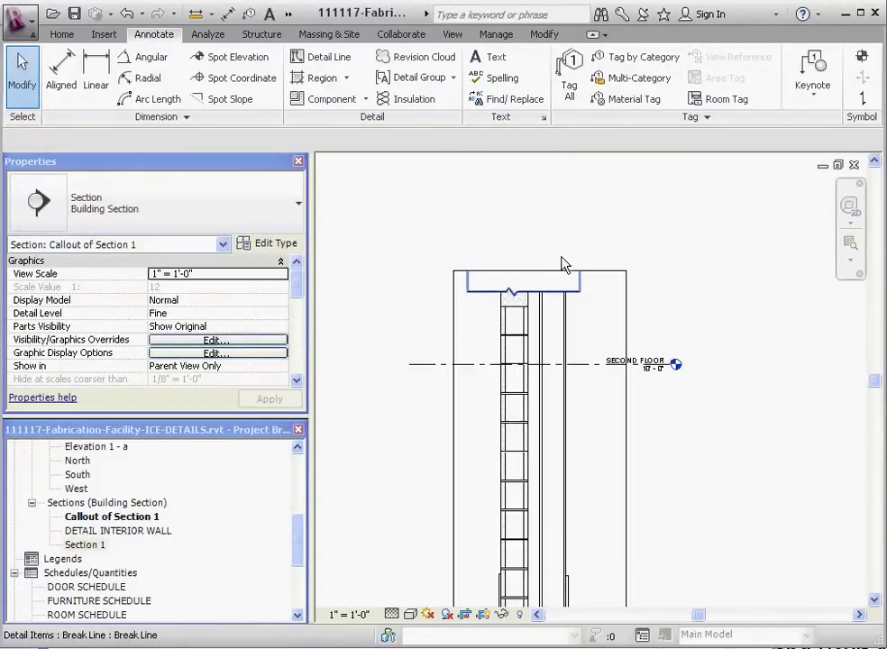
pyautogui.moveTo(570, 277); pyautogui.dragTo(577, 196, button='middle')
pyautogui.scroll(-3, 595, 487)
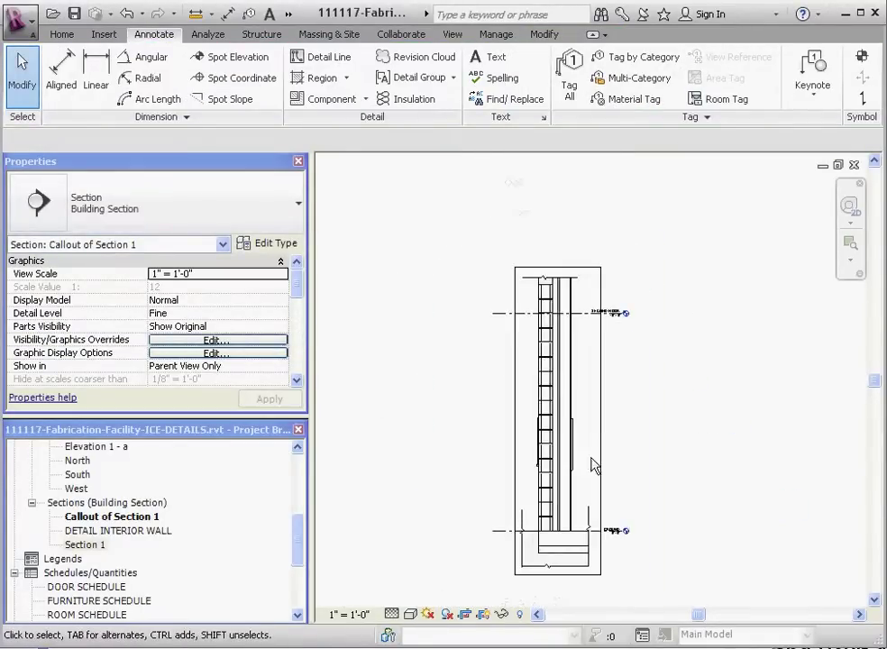
pyautogui.scroll(3, 582, 486)
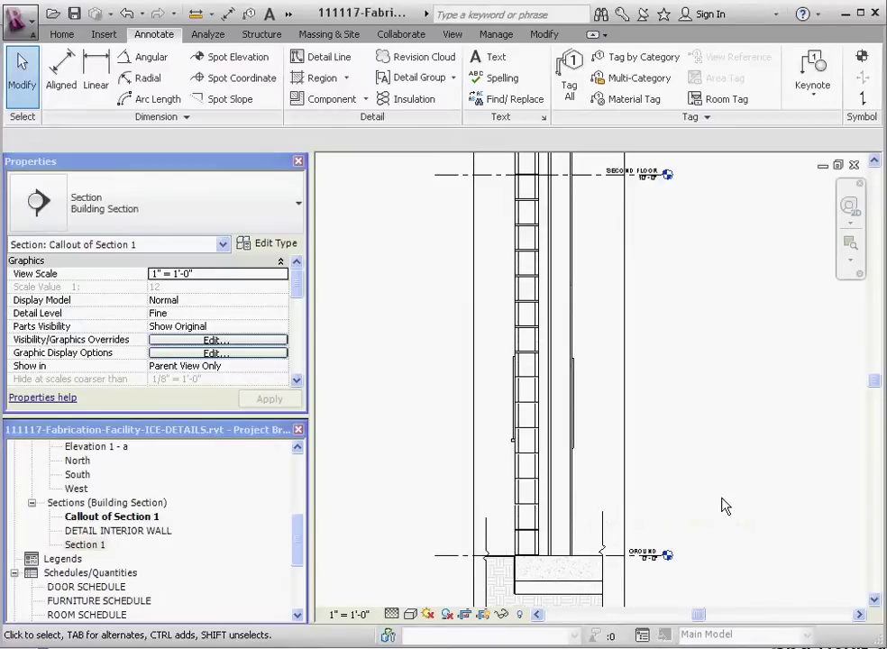
# Add a 3/32" Arial leader text note pointing to the CMU wall
pyautogui.click(478, 63)
pyautogui.scroll(3, 538, 247)
pyautogui.click(532, 249)
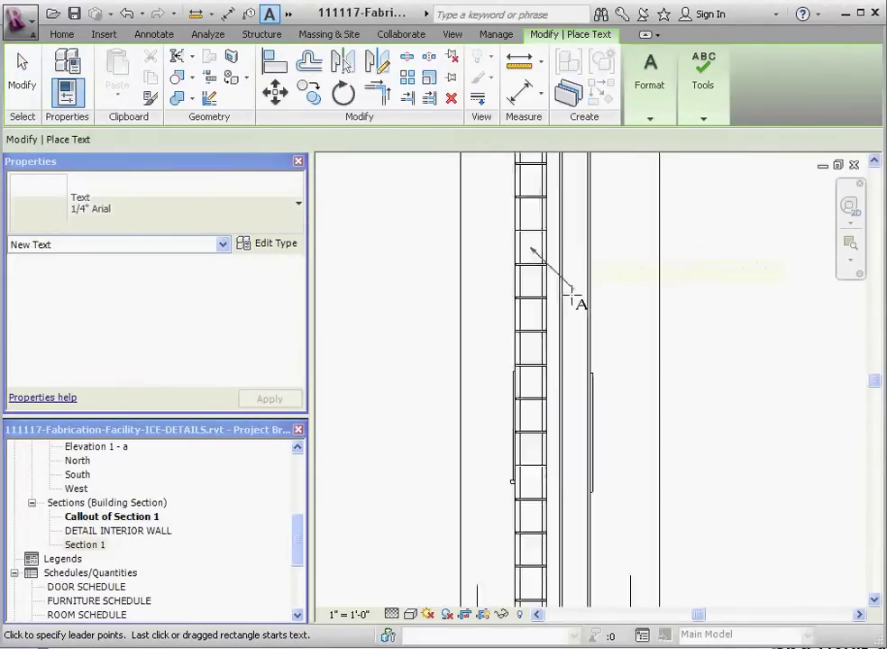
pyautogui.scroll(-2, 571, 291)
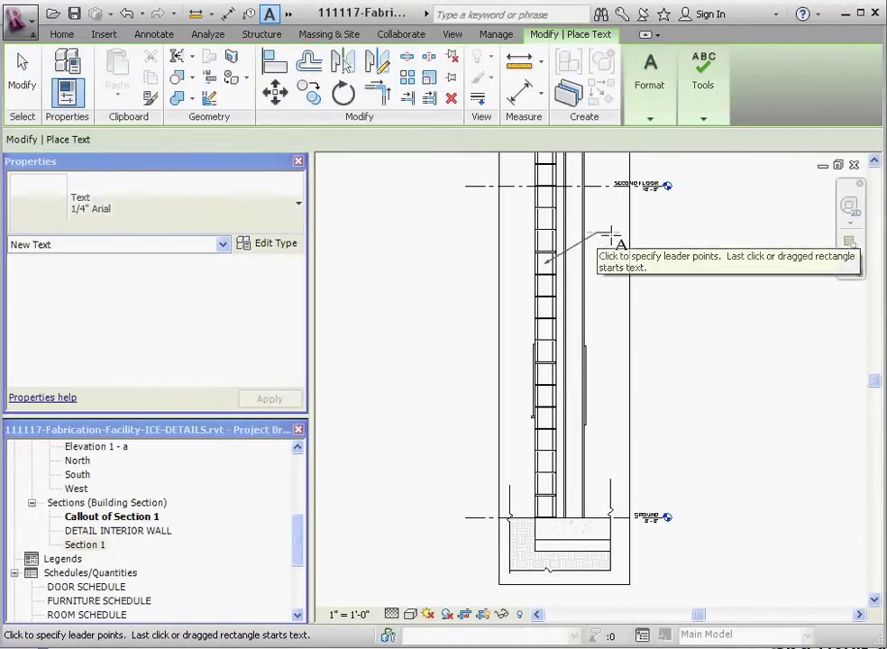
pyautogui.click(608, 236)
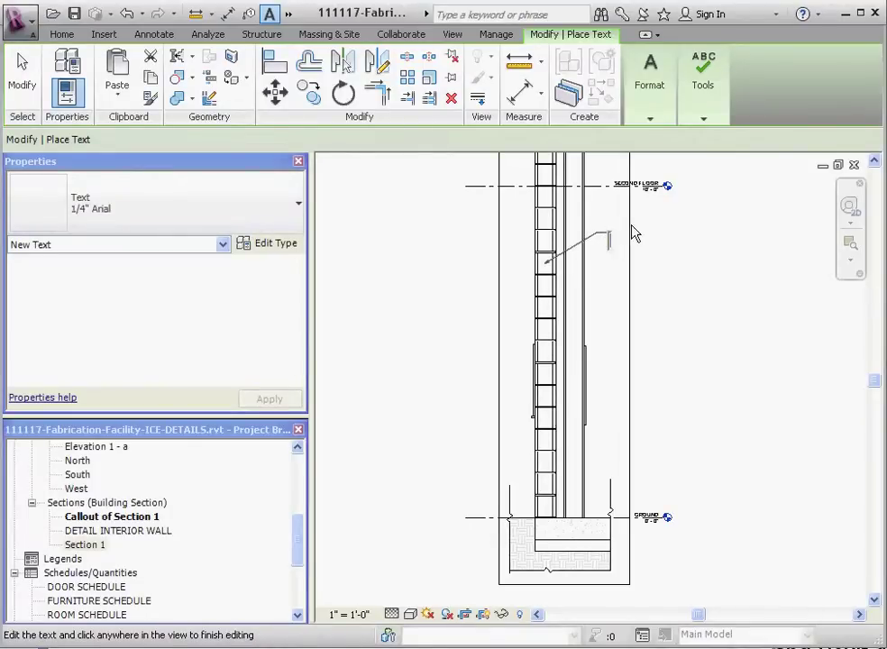
pyautogui.click(298, 203)
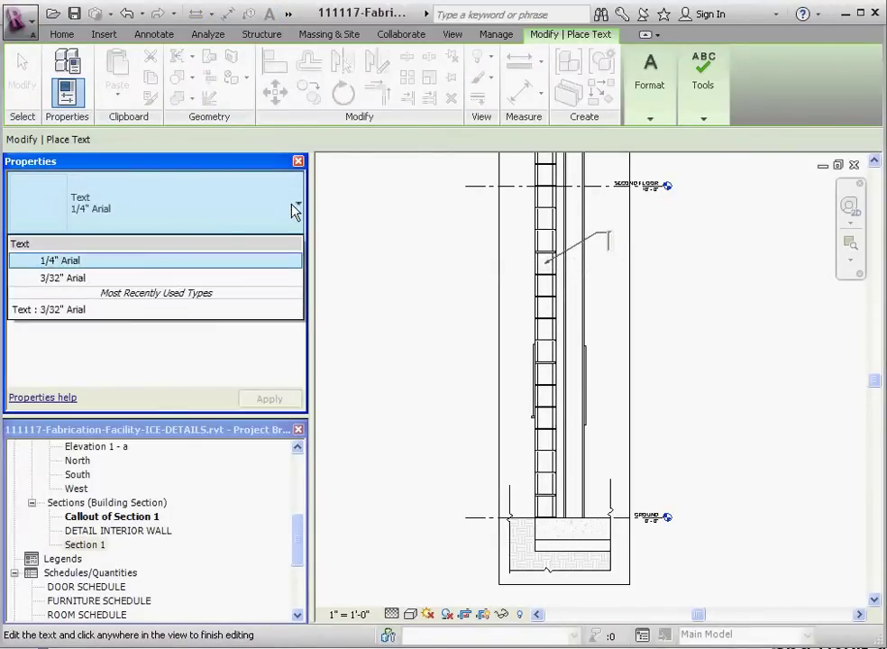
pyautogui.click(127, 279)
pyautogui.scroll(1, 606, 241)
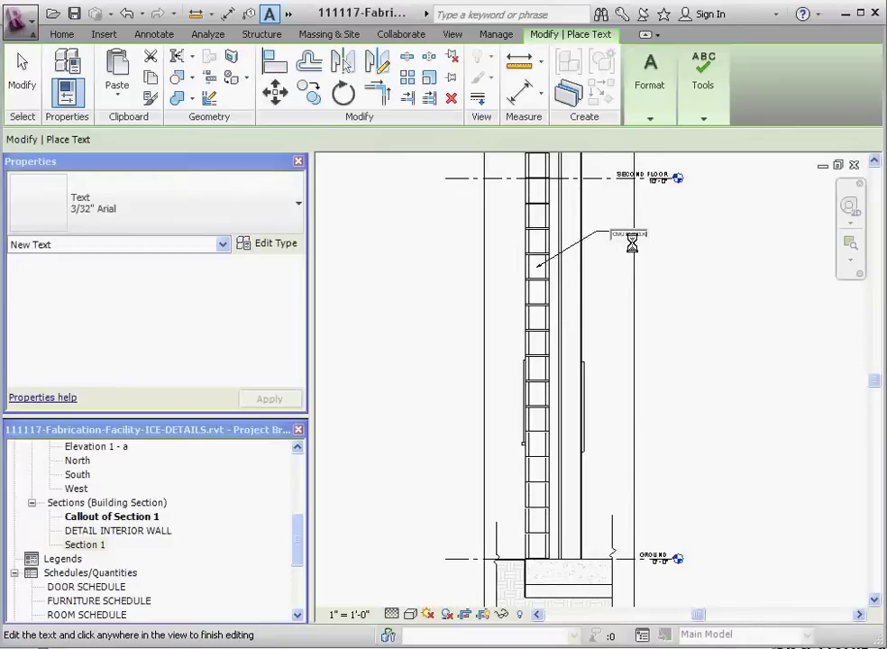
pyautogui.scroll(-3, 642, 251)
pyautogui.scroll(6, 637, 248)
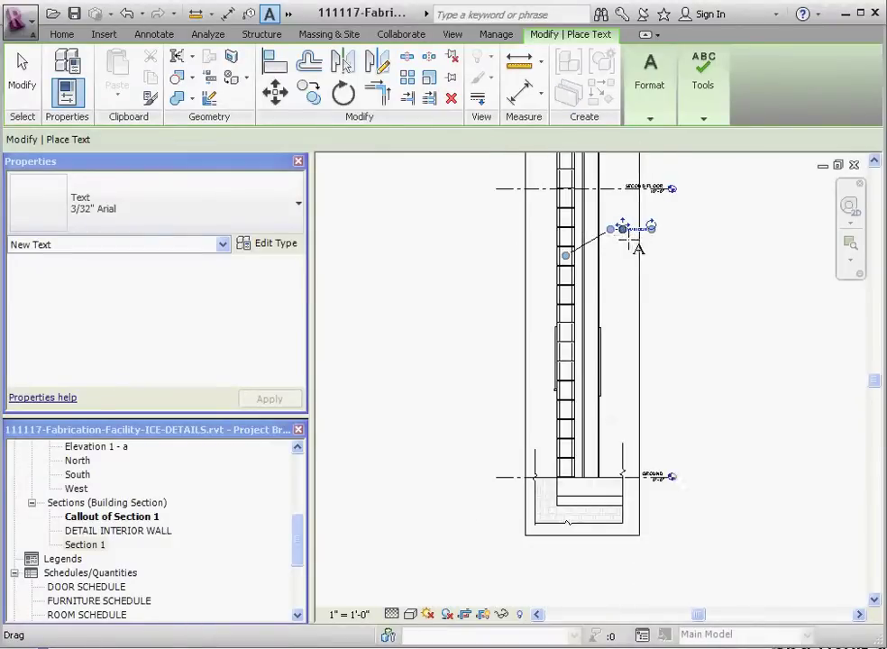
pyautogui.scroll(2, 642, 220)
pyautogui.scroll(-1, 649, 334)
pyautogui.scroll(2, 685, 297)
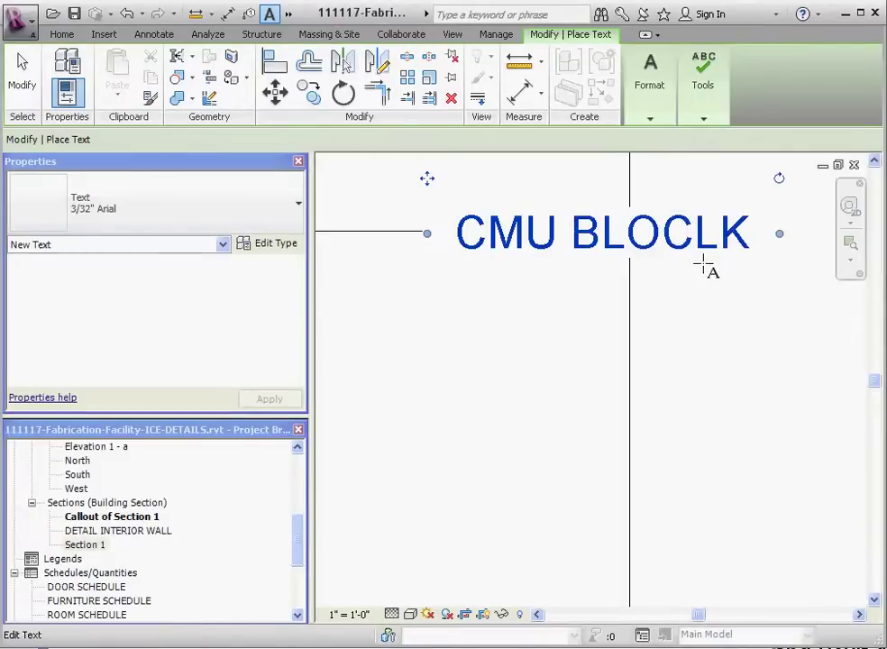
pyautogui.press('Escape')
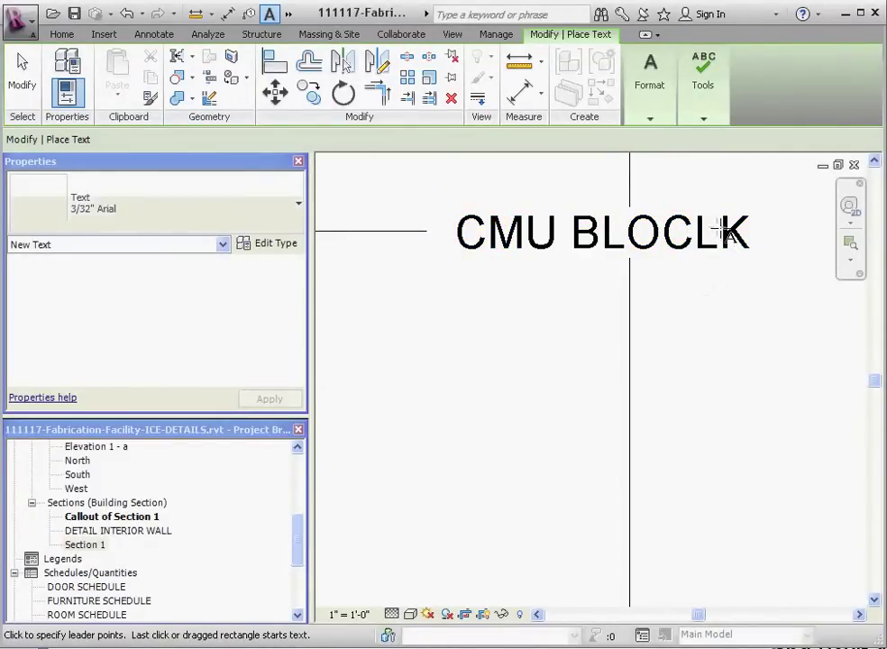
pyautogui.press('Escape')
# Correct the note's typo 'BLOCLK' so it reads 'CMU BLOCK'
pyautogui.doubleClick(729, 232)
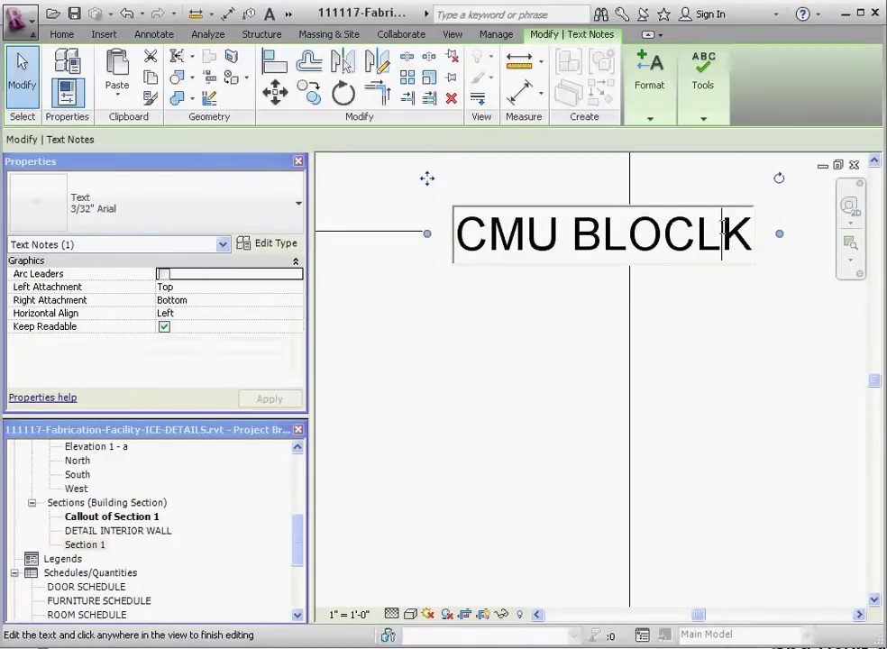
pyautogui.hotkey('ctrl', 'a')
pyautogui.click(649, 410)
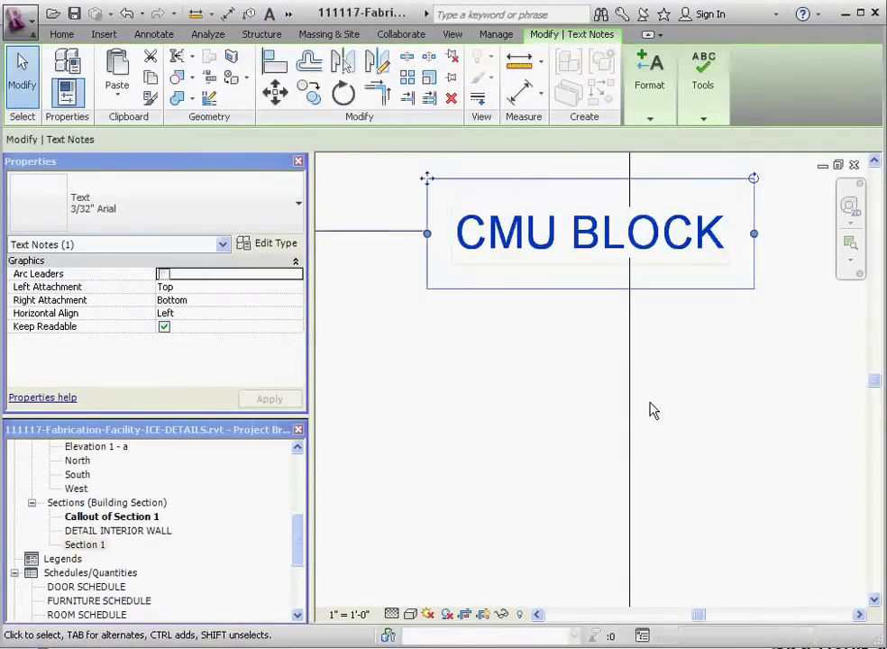
pyautogui.scroll(-4, 649, 410)
pyautogui.press('Escape')
pyautogui.scroll(-3, 544, 376)
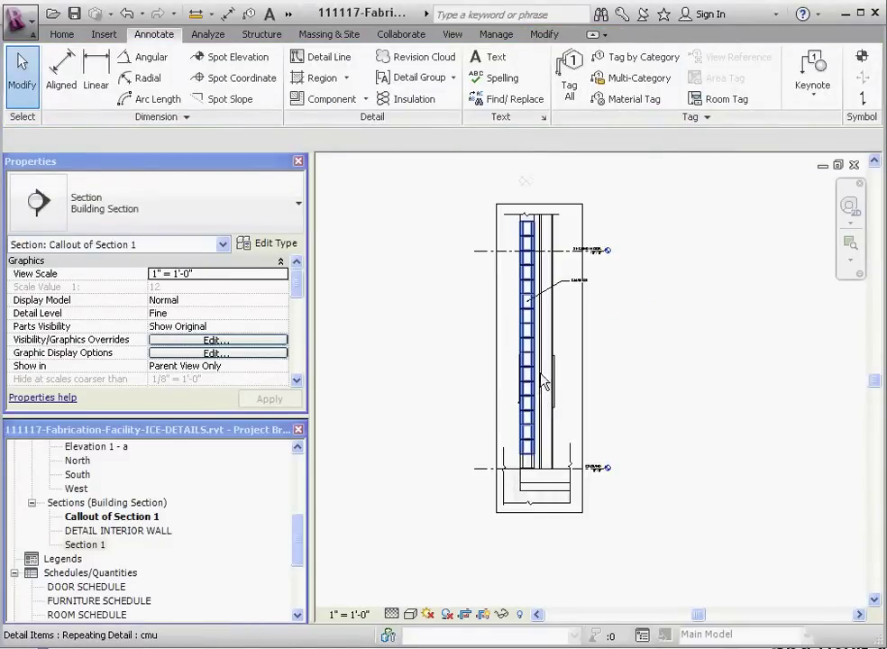
# Drag the break line at the slab's right end down to snap at GROUND level
pyautogui.scroll(4, 531, 415)
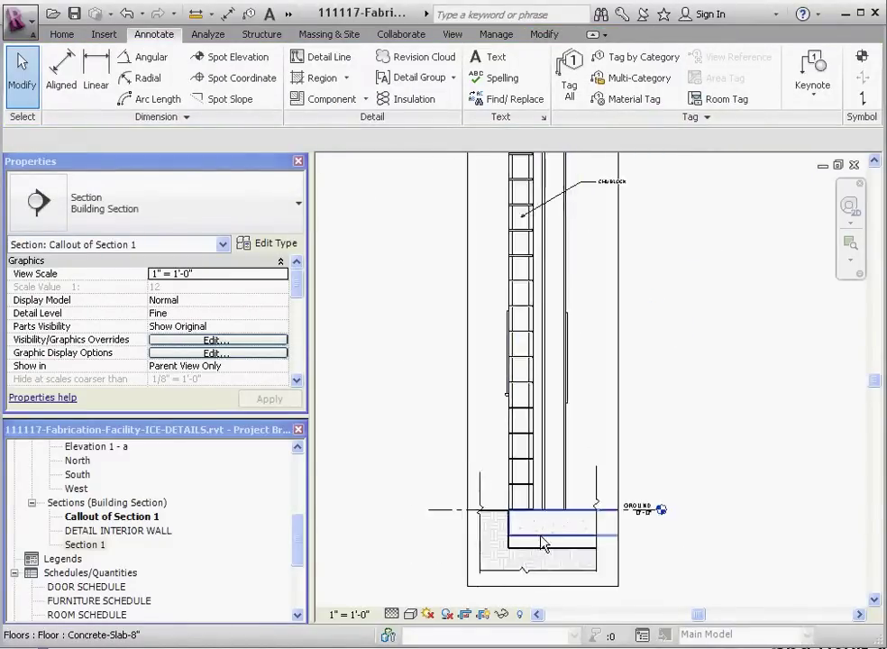
pyautogui.scroll(2, 541, 528)
pyautogui.scroll(-2, 663, 370)
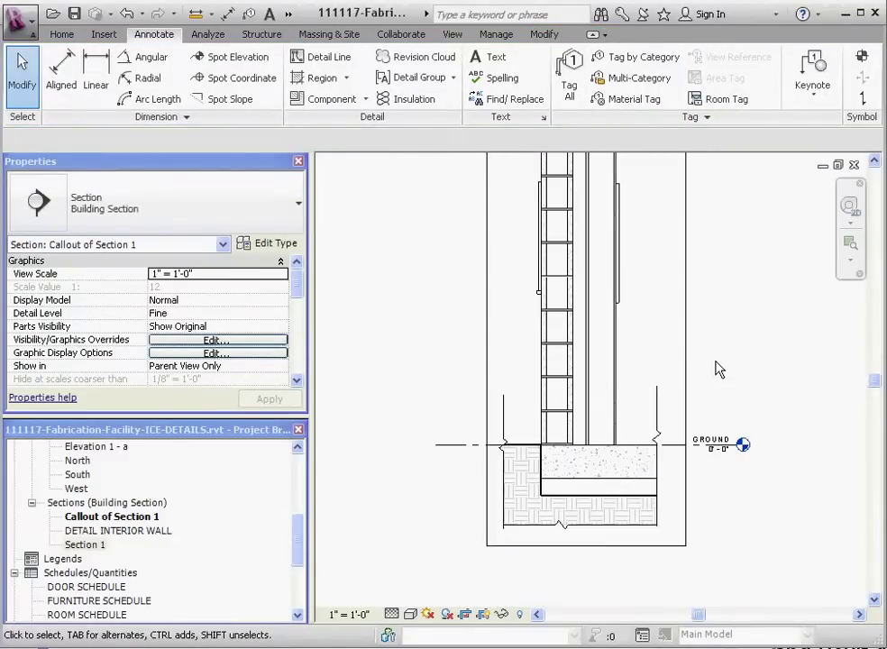
pyautogui.scroll(4, 686, 432)
pyautogui.click(696, 420)
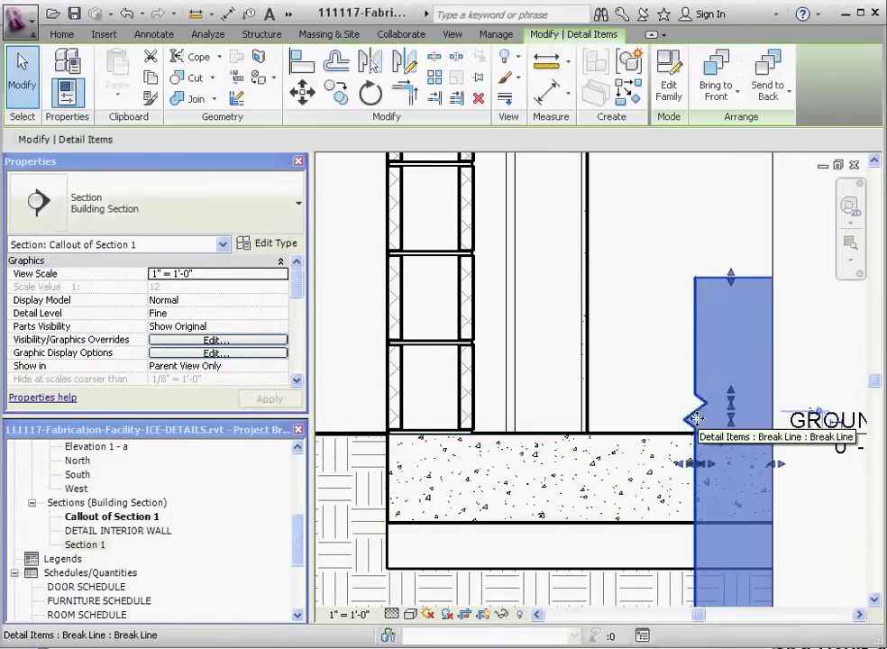
pyautogui.moveTo(696, 419); pyautogui.dragTo(695, 446)
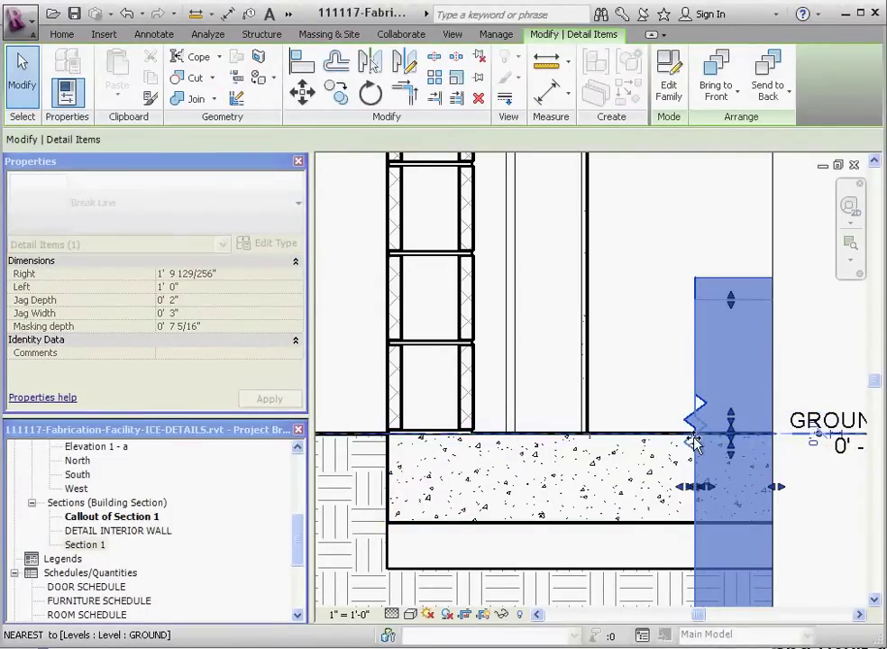
pyautogui.scroll(-3, 839, 356)
pyautogui.scroll(2, 808, 448)
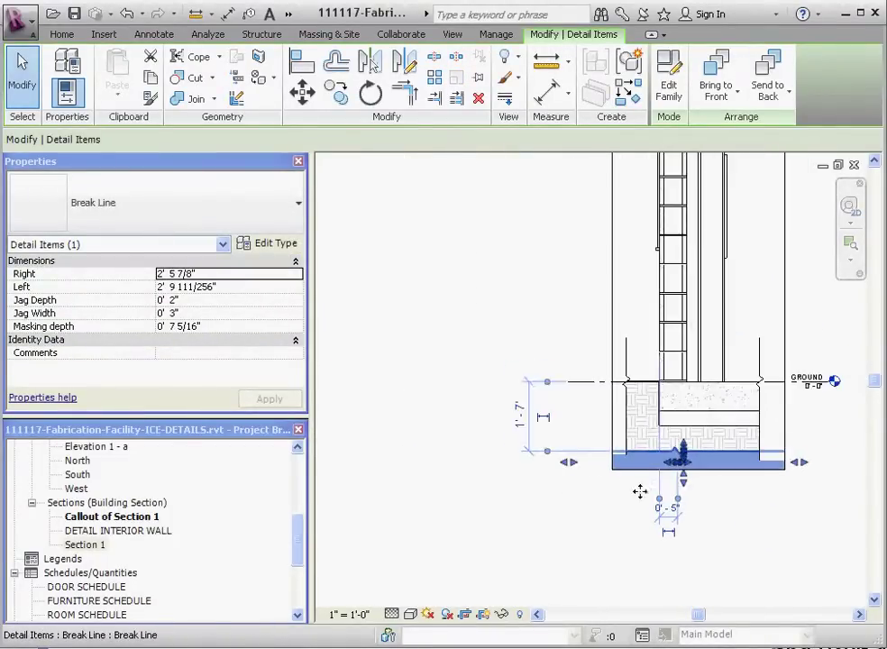
pyautogui.scroll(-3, 763, 545)
pyautogui.click(758, 532)
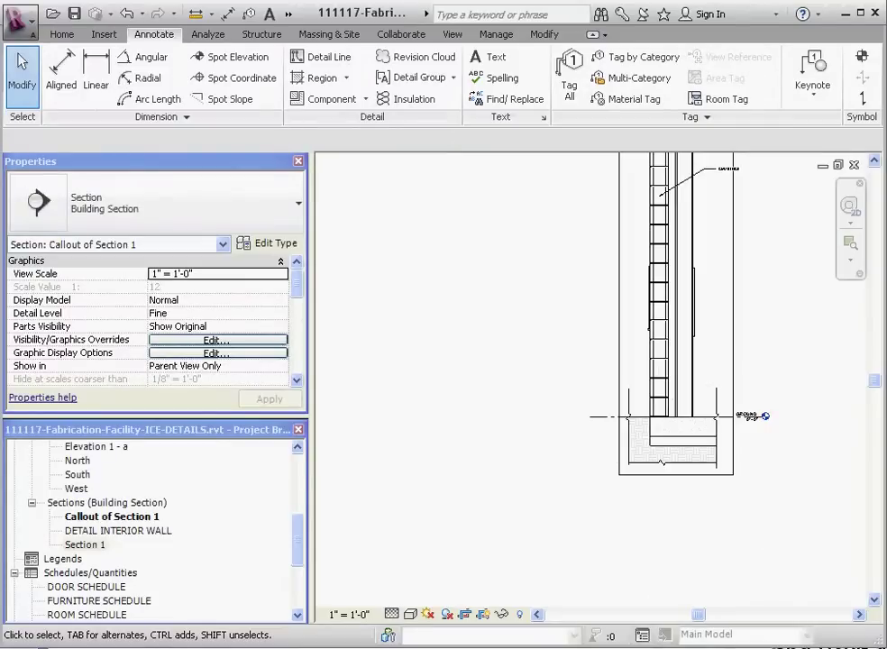
pyautogui.scroll(-3, 653, 582)
pyautogui.scroll(2, 687, 343)
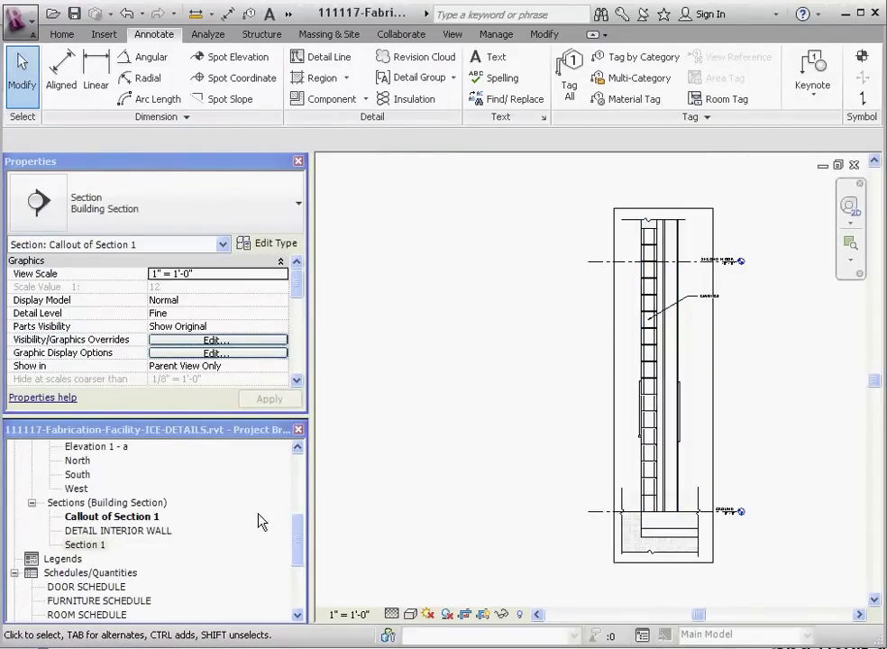
# Rename Callout of Section 1 in the Project Browser to 'DETAIL EXTERIOR WALL'
pyautogui.rightClick(113, 523)
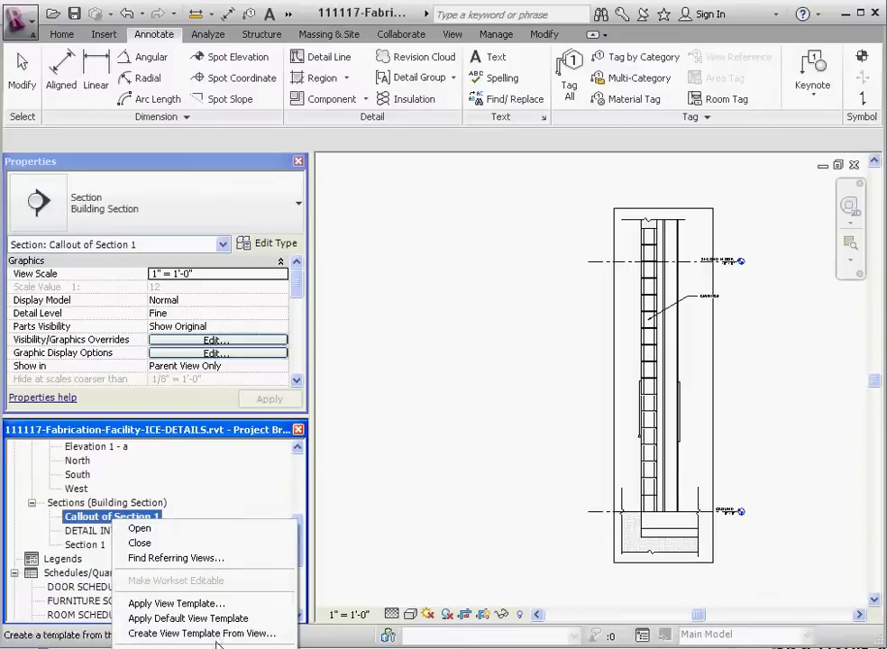
pyautogui.press('r')
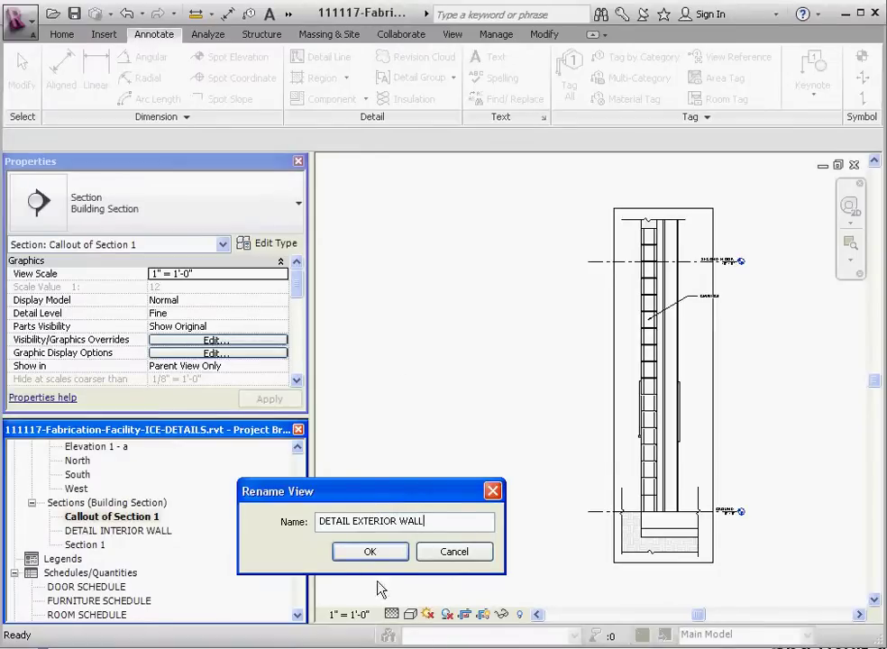
pyautogui.click(375, 554)
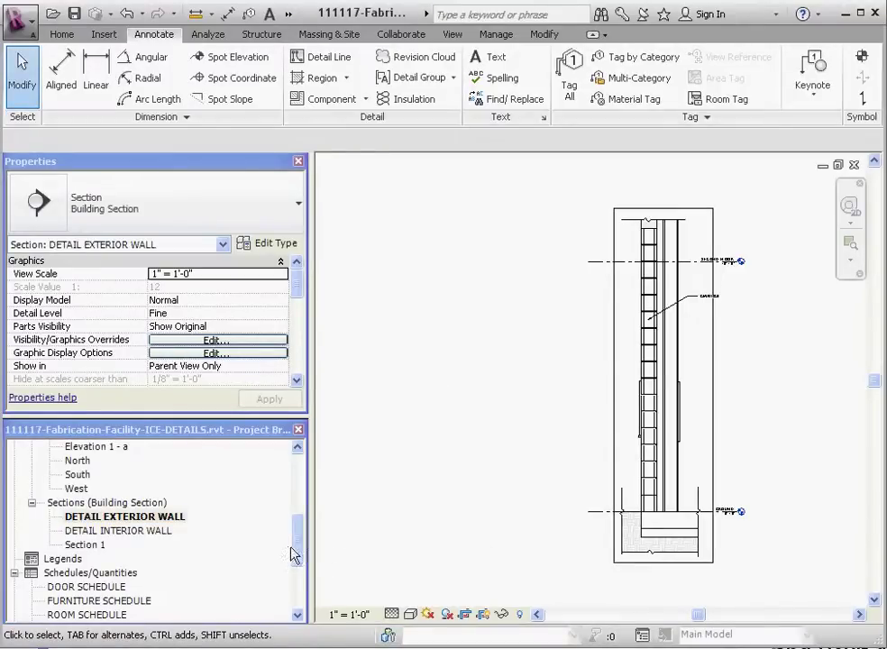
pyautogui.moveTo(291, 546); pyautogui.dragTo(289, 611)
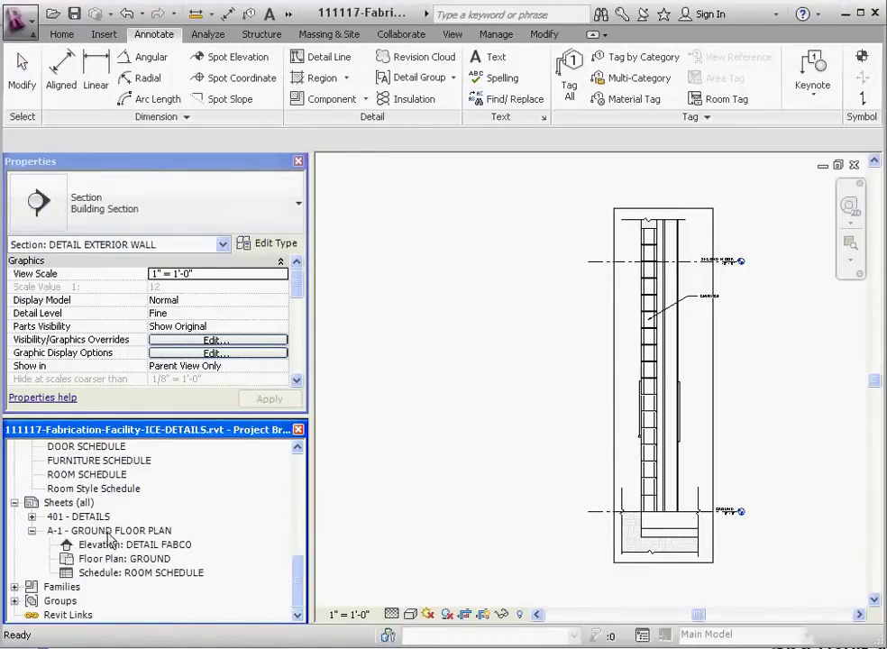
# Open sheet 401 - DETAILS and place DETAIL EXTERIOR WALL as detail 2 beside the interior wall detail
pyautogui.doubleClick(79, 517)
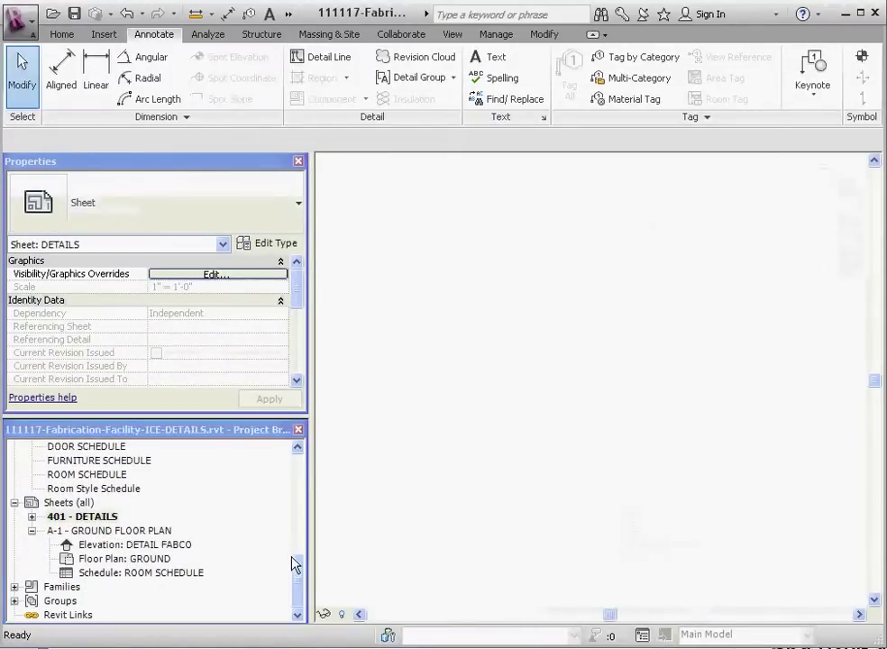
pyautogui.moveTo(301, 582); pyautogui.dragTo(304, 534)
pyautogui.click(181, 545)
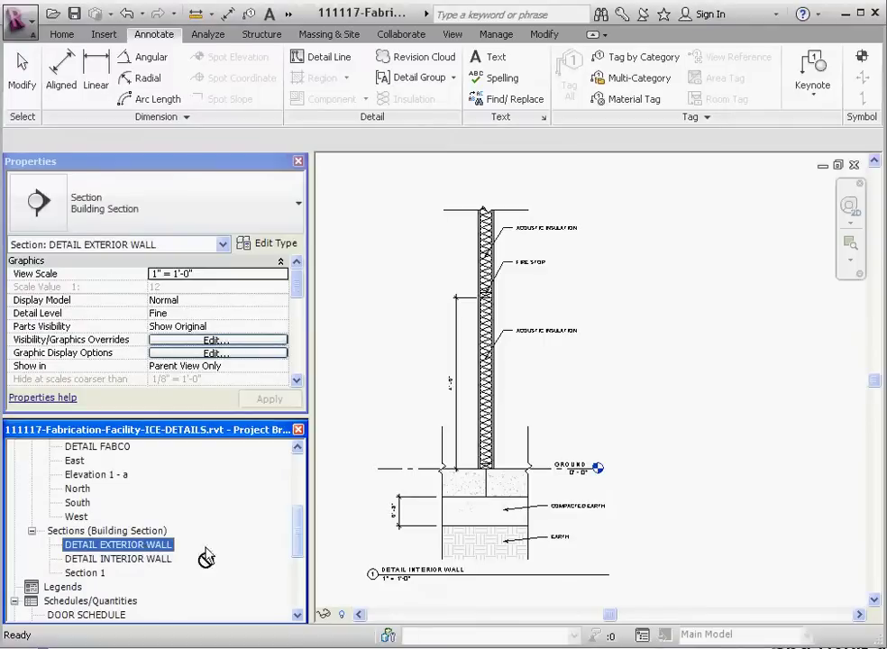
pyautogui.click(732, 407)
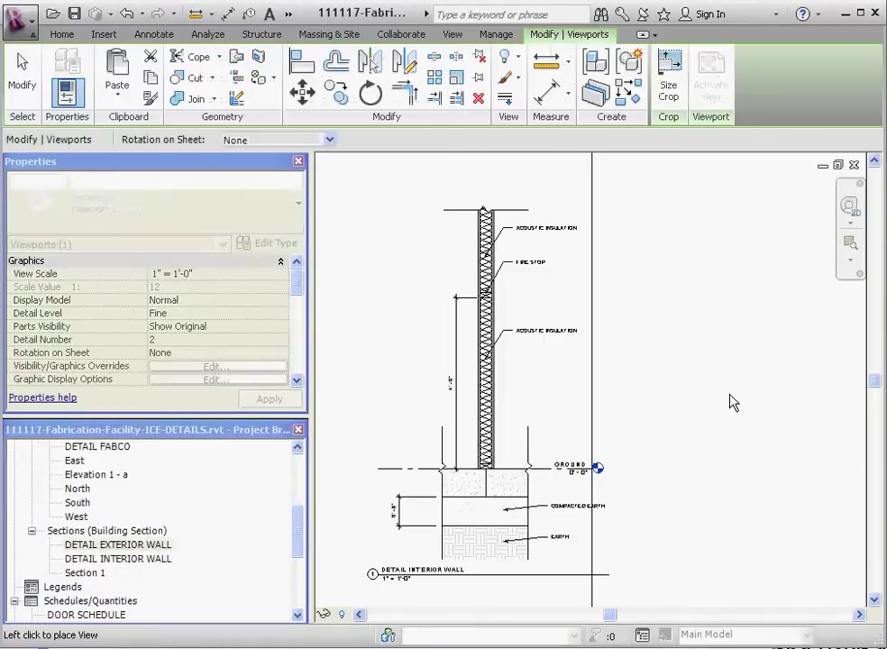
pyautogui.scroll(-5, 521, 466)
pyautogui.scroll(4, 725, 495)
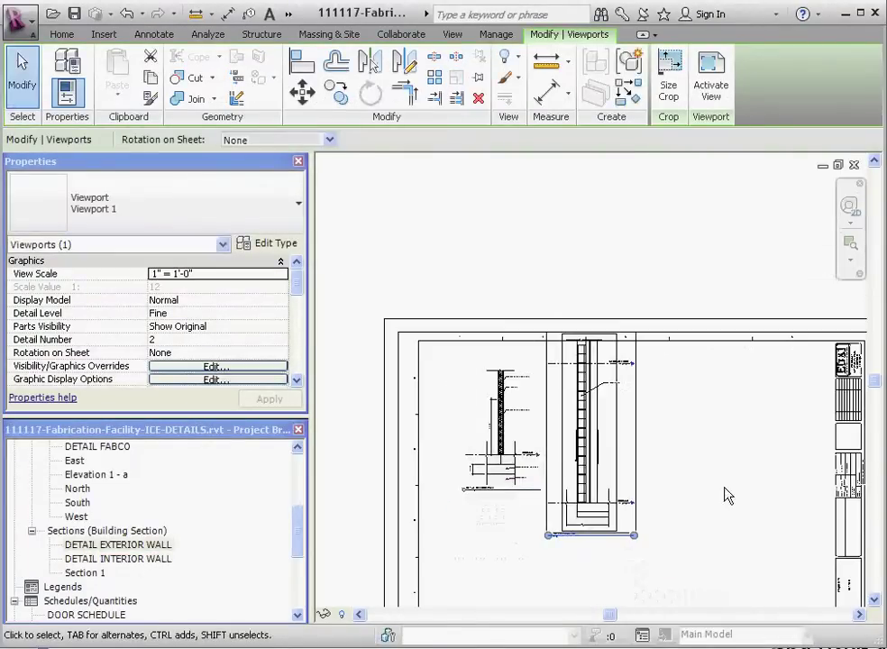
pyautogui.scroll(-2, 654, 475)
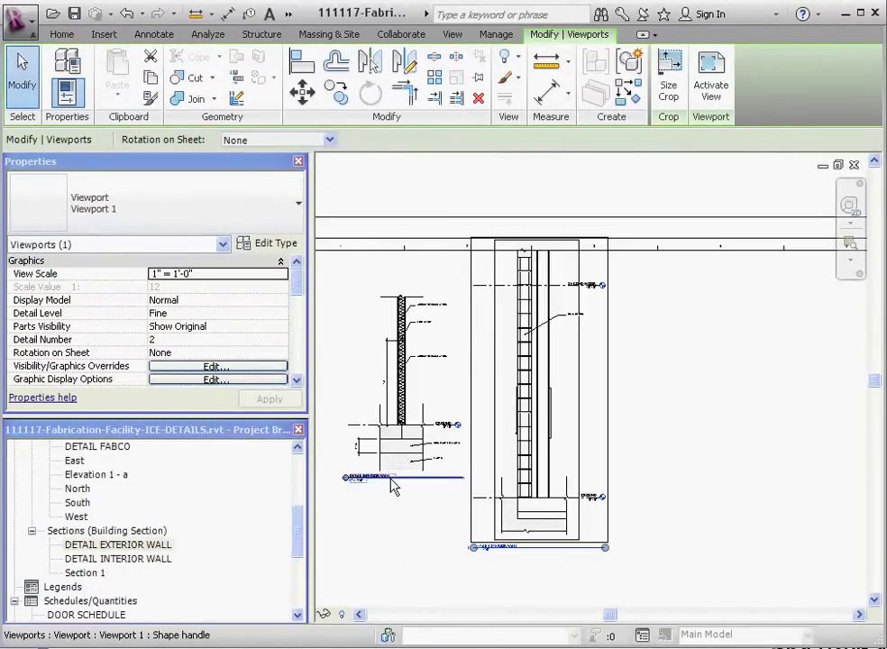
pyautogui.scroll(2, 398, 479)
pyautogui.scroll(2, 728, 491)
pyautogui.scroll(-4, 733, 459)
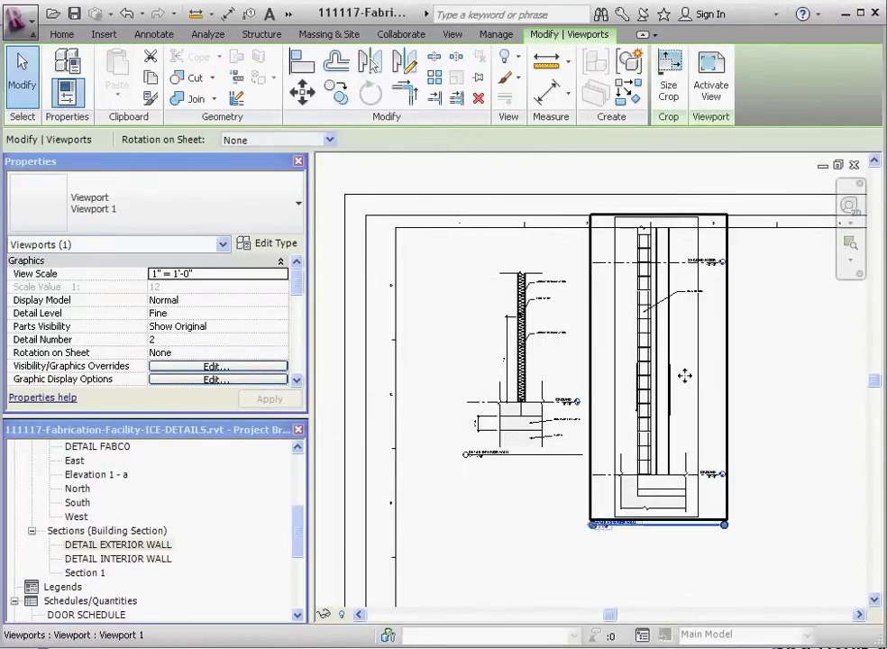
# Drag the exterior wall viewport lower on the sheet, beside the interior wall detail
pyautogui.moveTo(714, 379); pyautogui.dragTo(707, 463)
pyautogui.press('Escape')
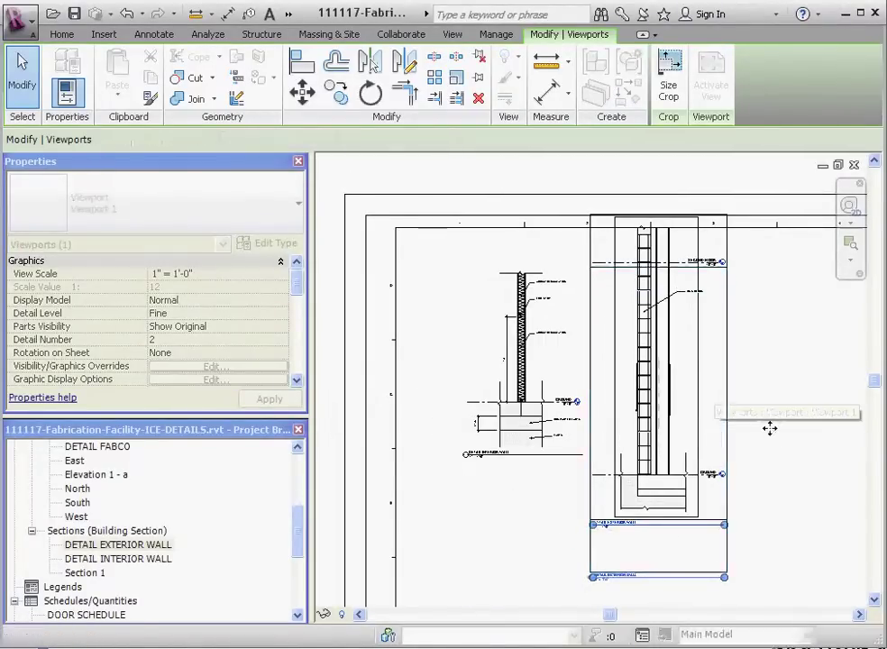
pyautogui.scroll(3, 674, 595)
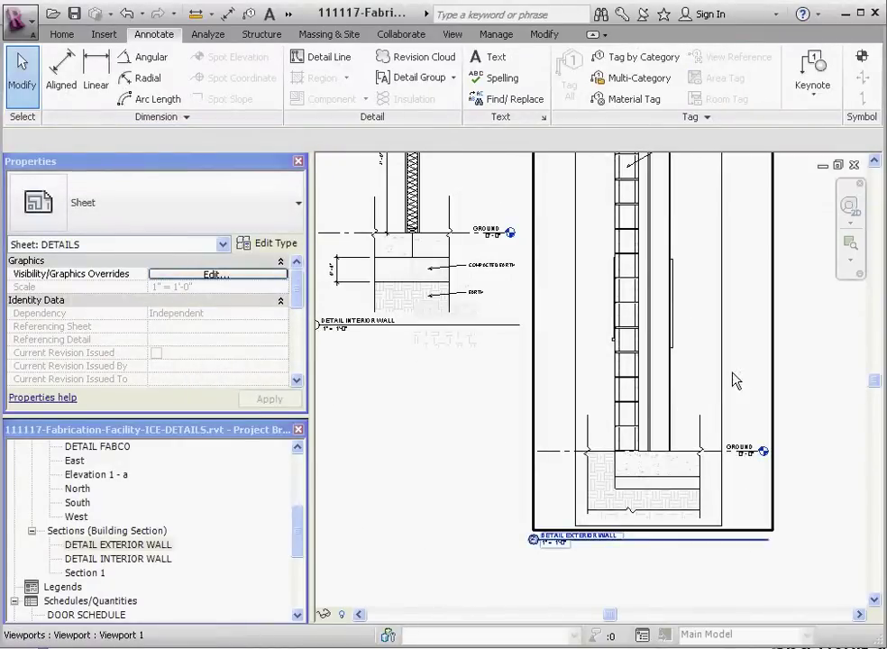
# Activate the exterior wall view on the sheet, then deactivate it to resume sheet editing
pyautogui.rightClick(734, 372)
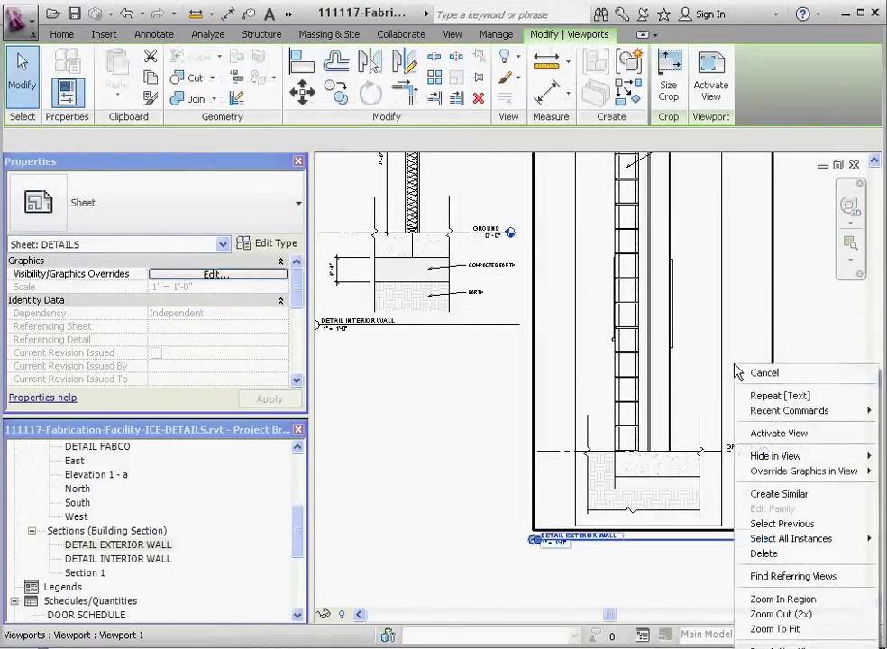
pyautogui.click(799, 435)
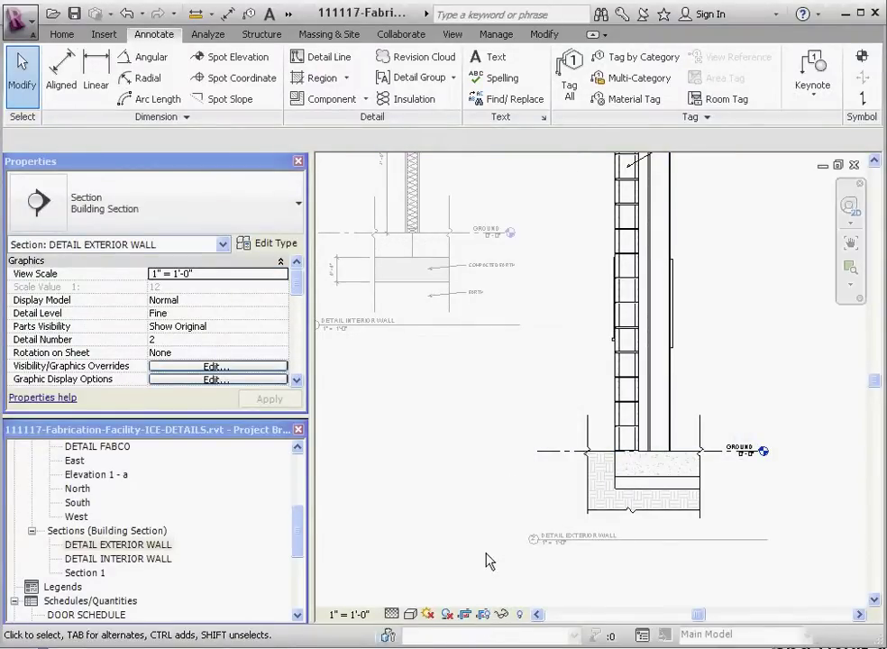
pyautogui.scroll(-2, 491, 552)
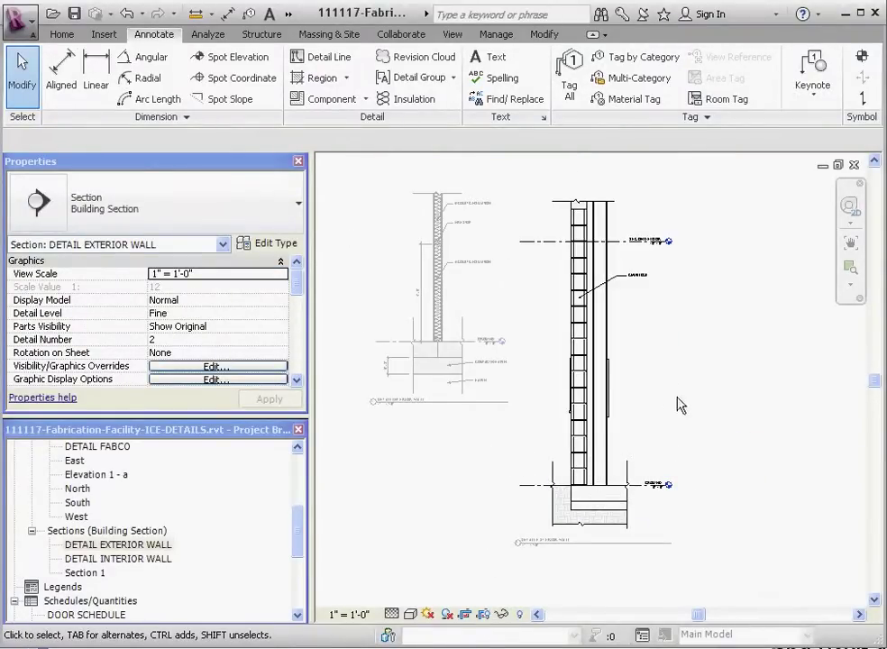
pyautogui.rightClick(705, 388)
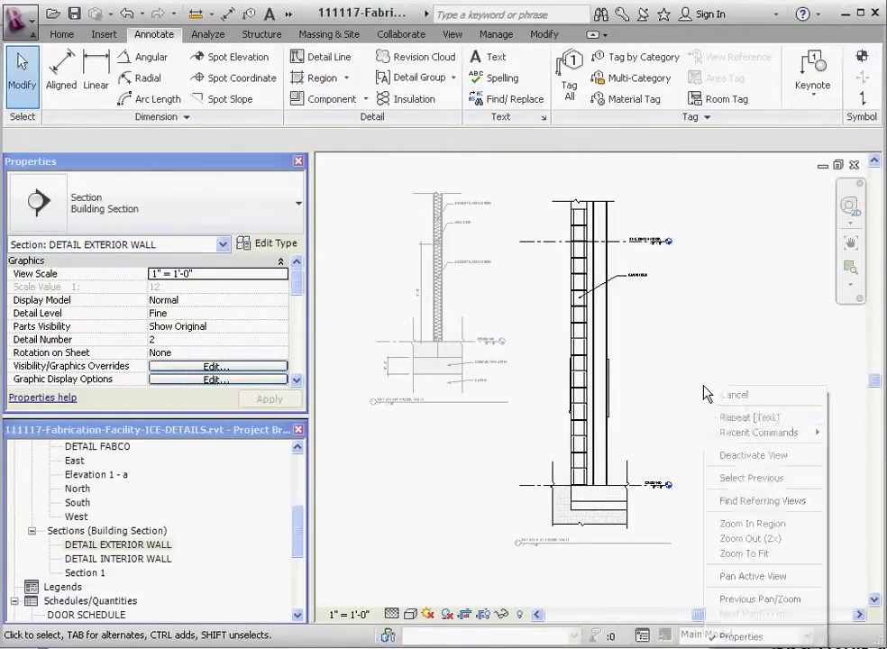
pyautogui.click(766, 456)
# Check the placement by selecting the exterior and interior wall viewports in turn
pyautogui.click(629, 427)
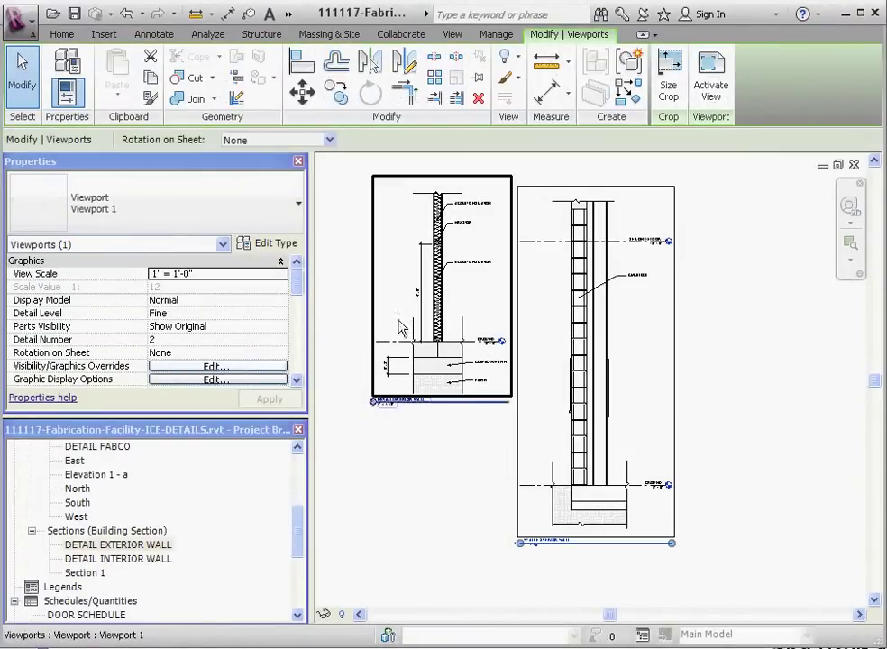
pyautogui.click(377, 485)
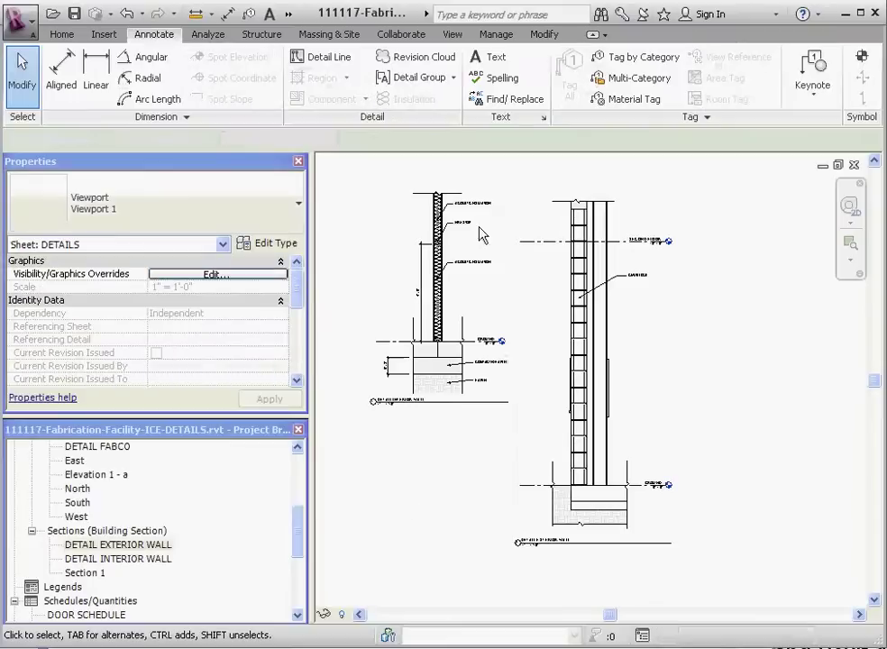
pyautogui.click(467, 283)
pyautogui.click(436, 495)
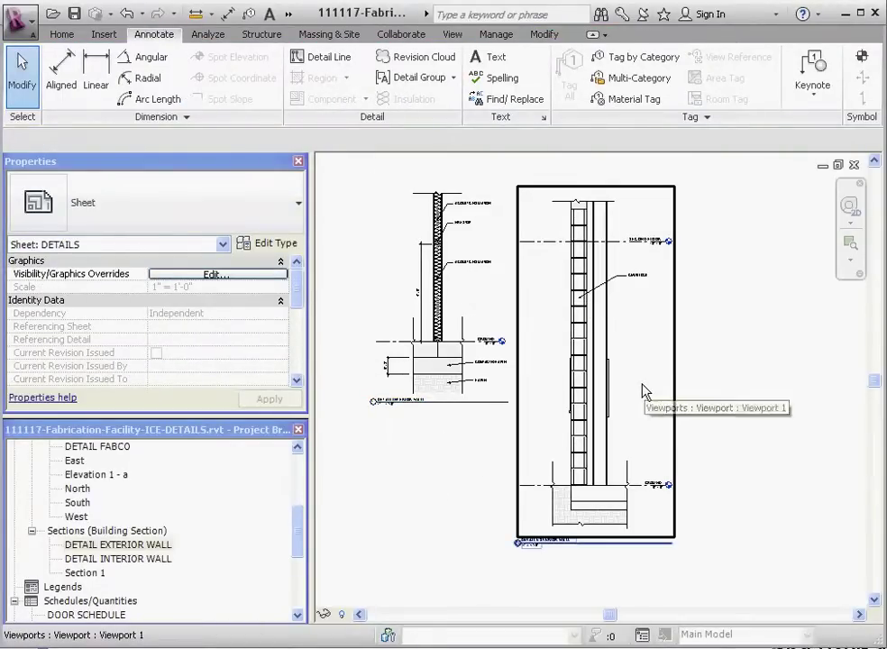
pyautogui.click(661, 349)
# Move the exterior wall detail right, then place the interior wall detail beside it
pyautogui.scroll(-3, 630, 317)
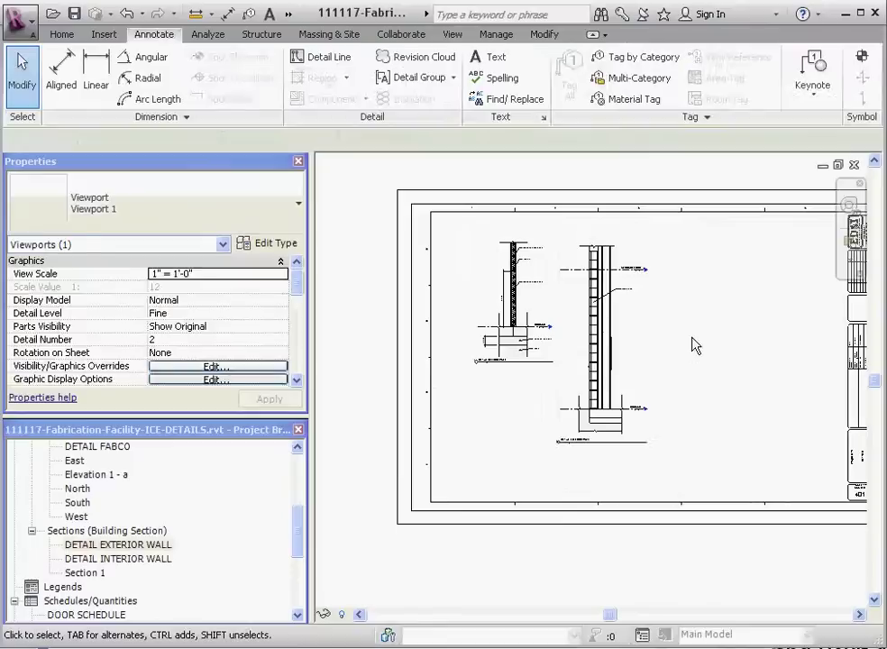
pyautogui.moveTo(642, 356); pyautogui.dragTo(820, 363)
pyautogui.click(567, 303)
pyautogui.click(546, 307)
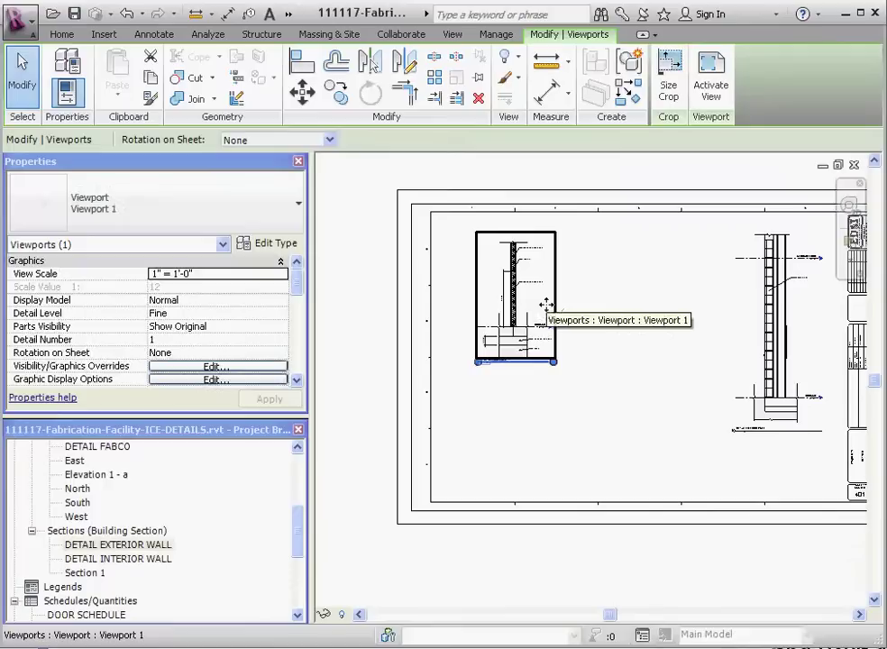
pyautogui.moveTo(546, 307)
pyautogui.mouseDown()
pyautogui.moveTo(679, 316)
pyautogui.moveTo(712, 303)
pyautogui.mouseUp()
pyautogui.click(680, 437)
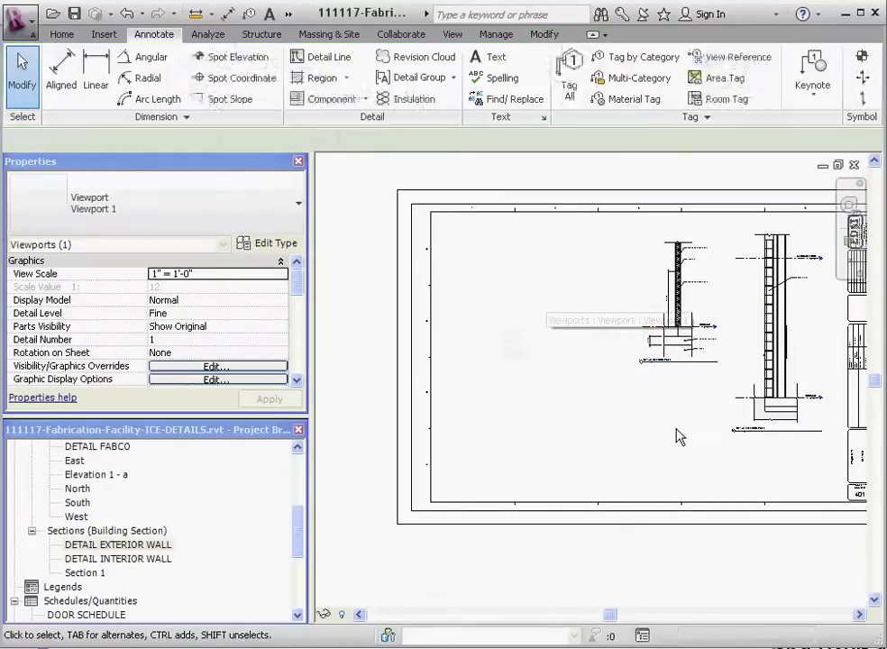
# Open the Section 1 view from the Project Browser
pyautogui.scroll(3, 611, 455)
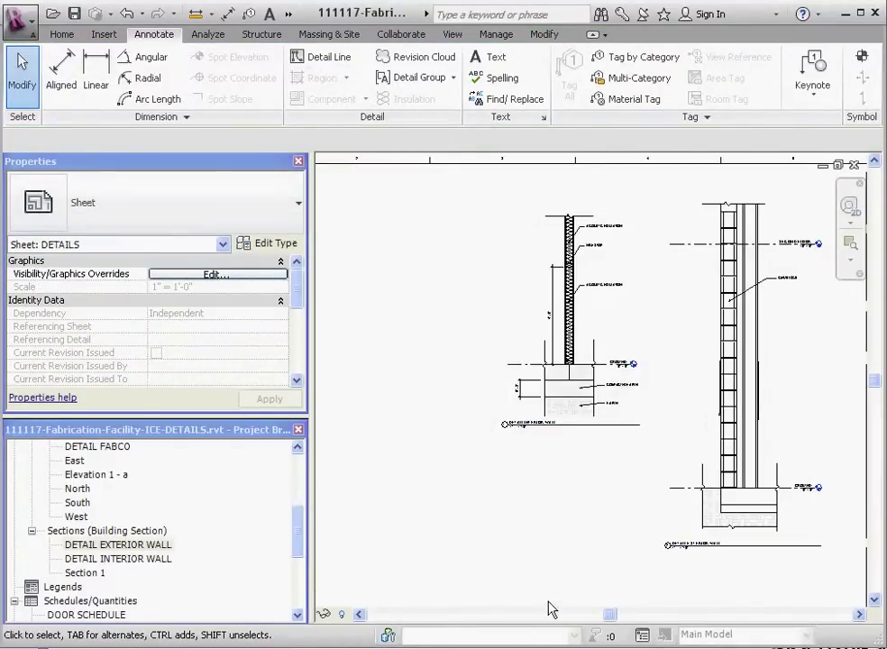
pyautogui.scroll(-3, 548, 471)
pyautogui.scroll(2, 543, 548)
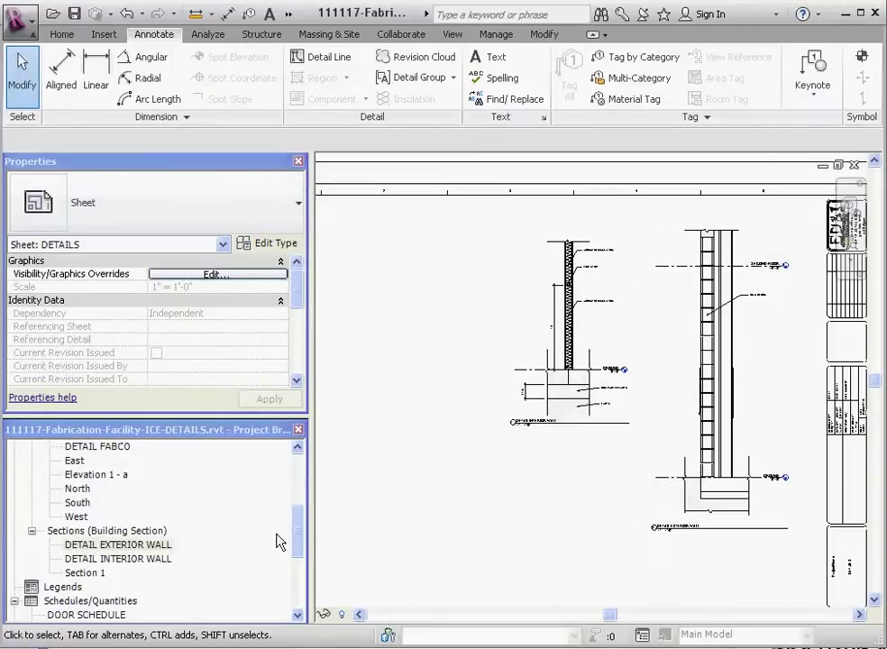
pyautogui.doubleClick(87, 573)
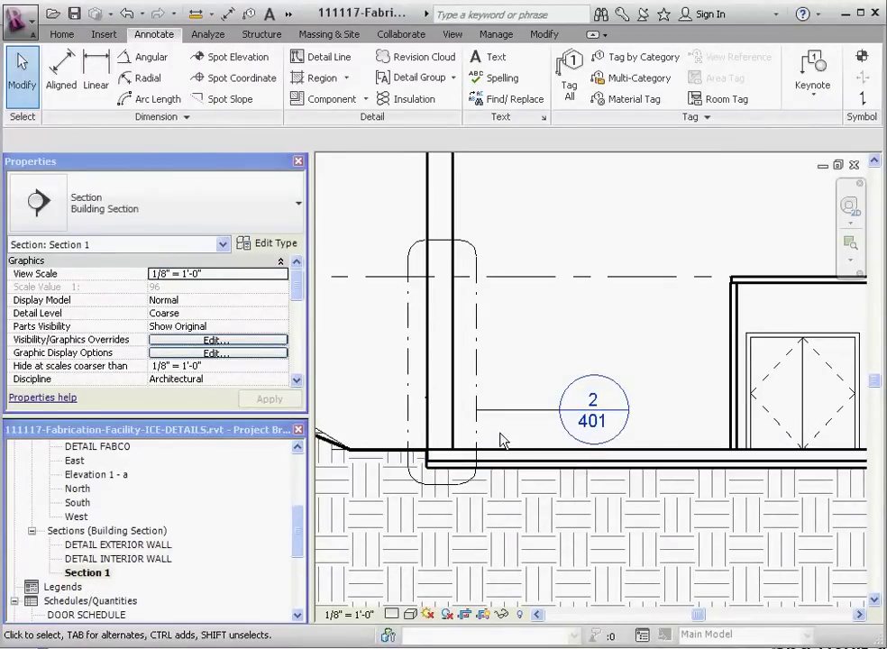
# Scroll through Section 1 to inspect the callouts tagged 1/401 and 2/401
pyautogui.scroll(-4, 503, 447)
pyautogui.scroll(2, 597, 448)
pyautogui.scroll(3, 596, 448)
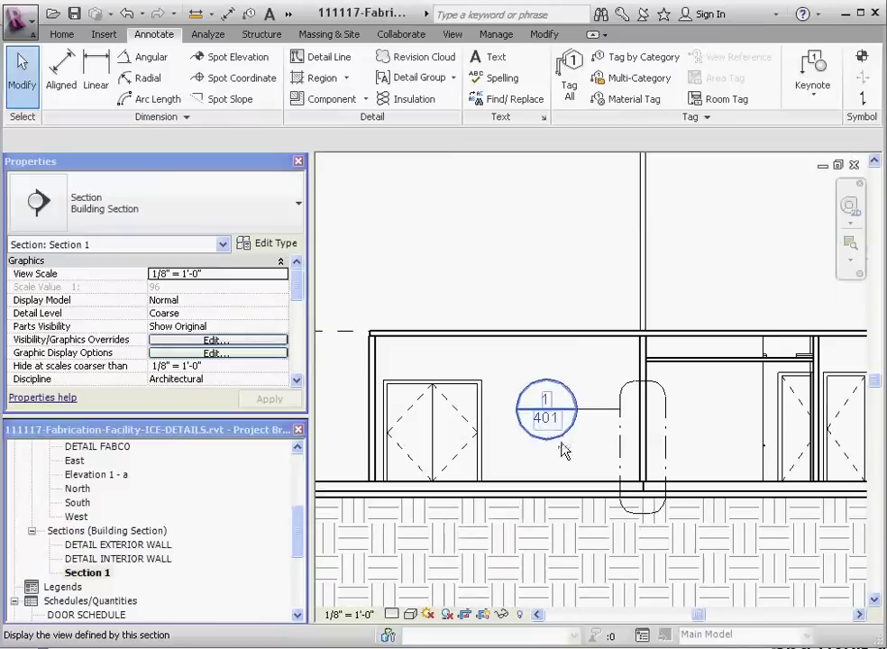